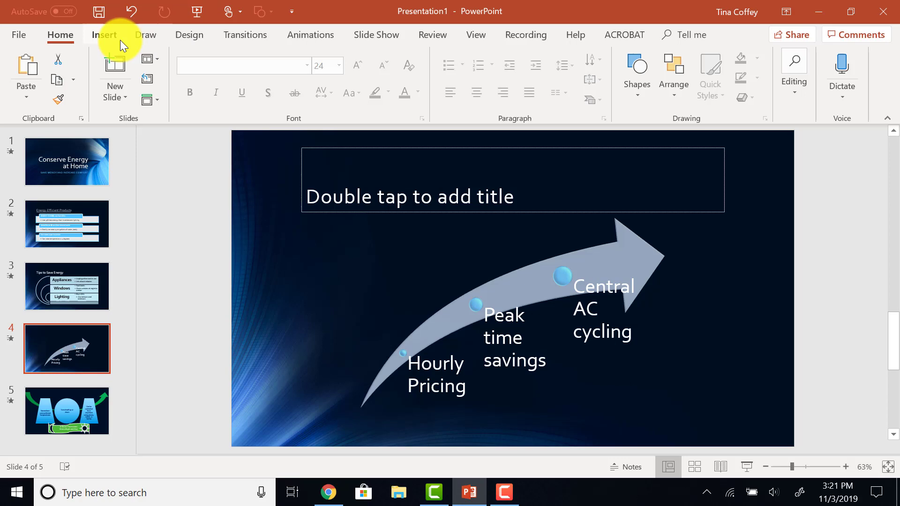
# Step: Insert a star shape to the right of the arrow on slide 4
pyautogui.click(116, 35)
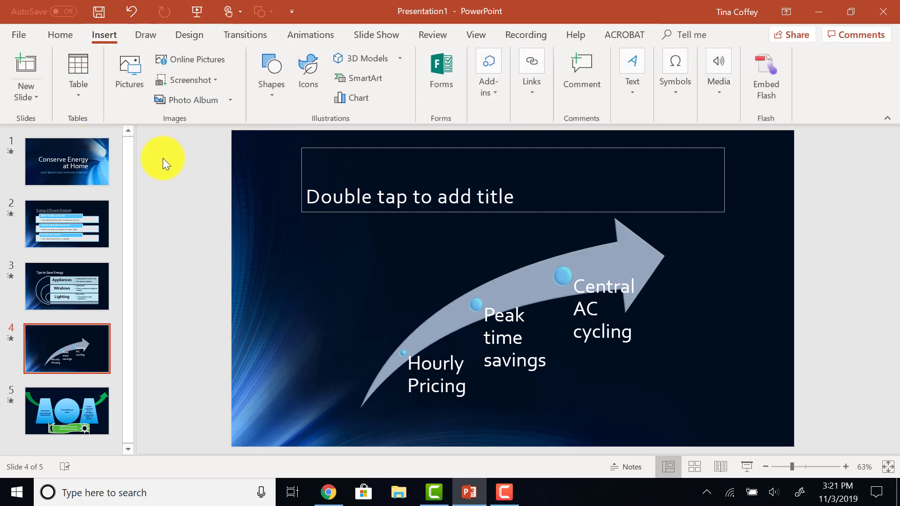
pyautogui.click(282, 89)
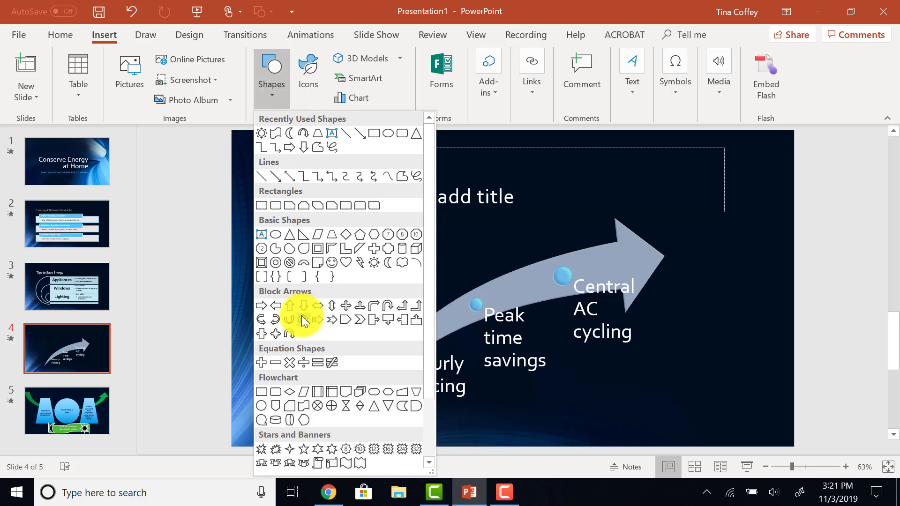
pyautogui.click(330, 449)
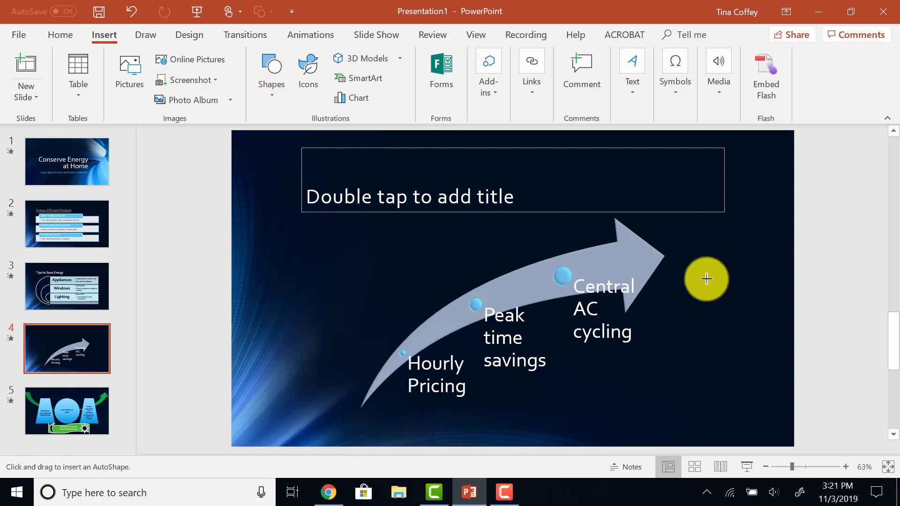
pyautogui.click(709, 270)
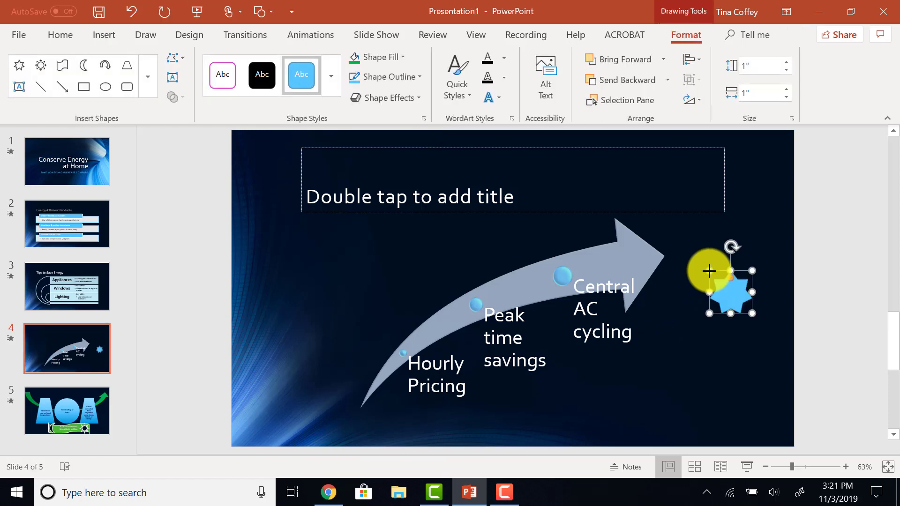
# Step: Resize the star to 3" height and 3" width
pyautogui.click(751, 64)
pyautogui.write('3')
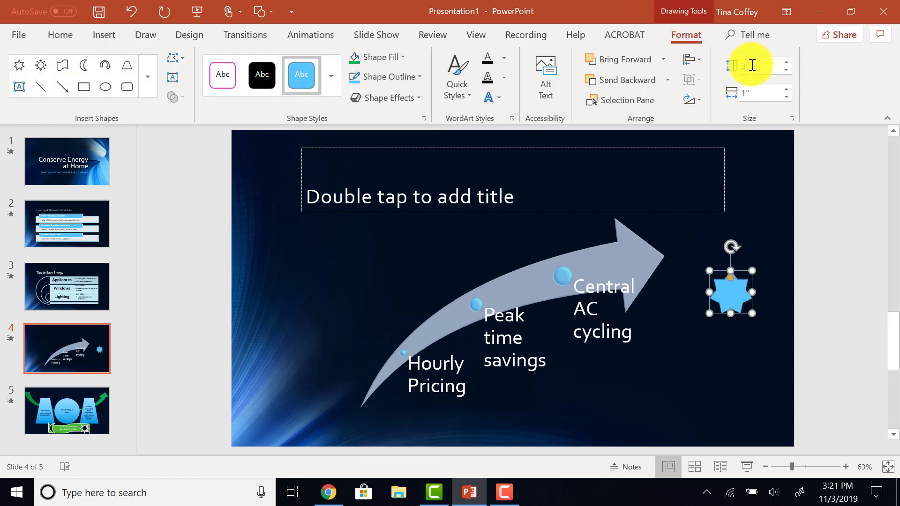
pyautogui.click(753, 94)
pyautogui.write('3')
pyautogui.press('Return')
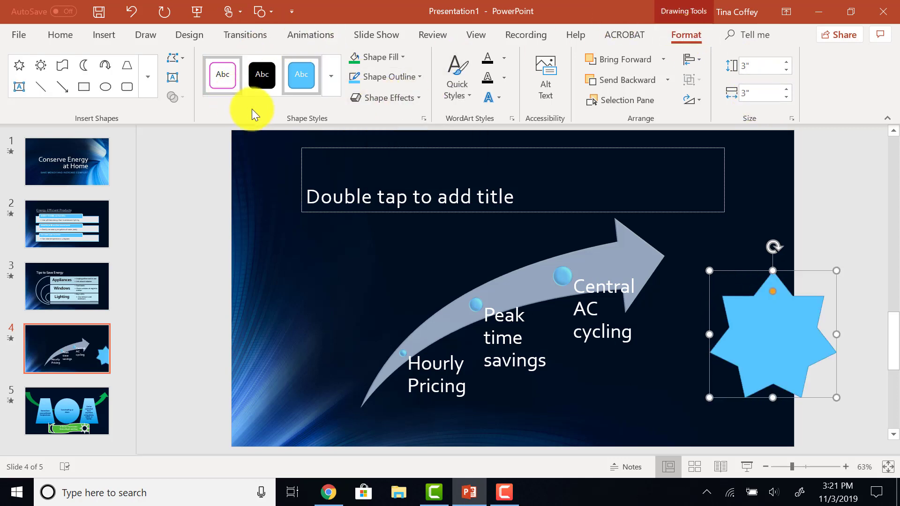
# Step: Fill the star with the Support_PPT_2_Bulb picture from the ITE 115 > Office 2019 folder
pyautogui.click(402, 59)
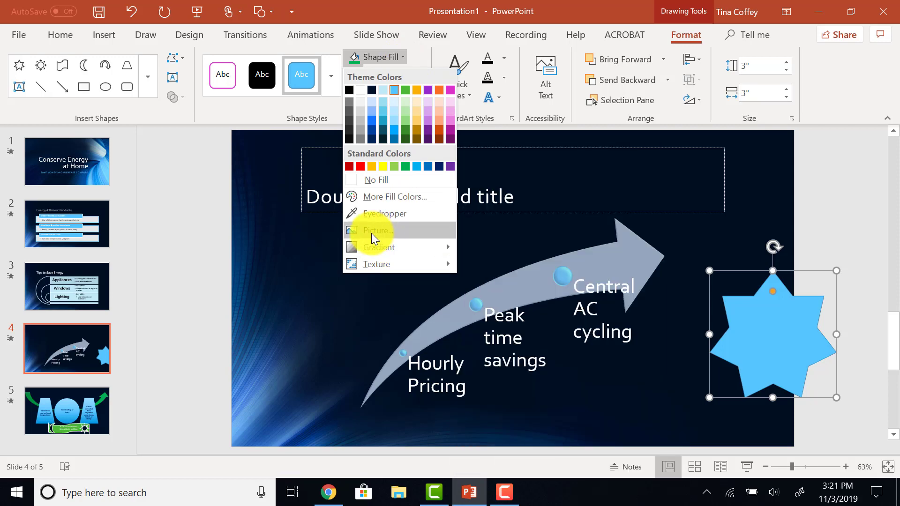
pyautogui.click(371, 231)
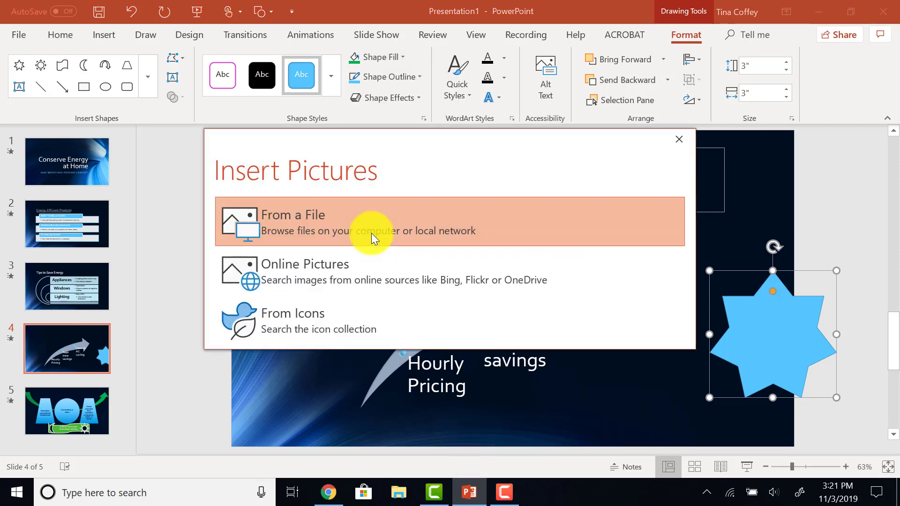
pyautogui.click(284, 216)
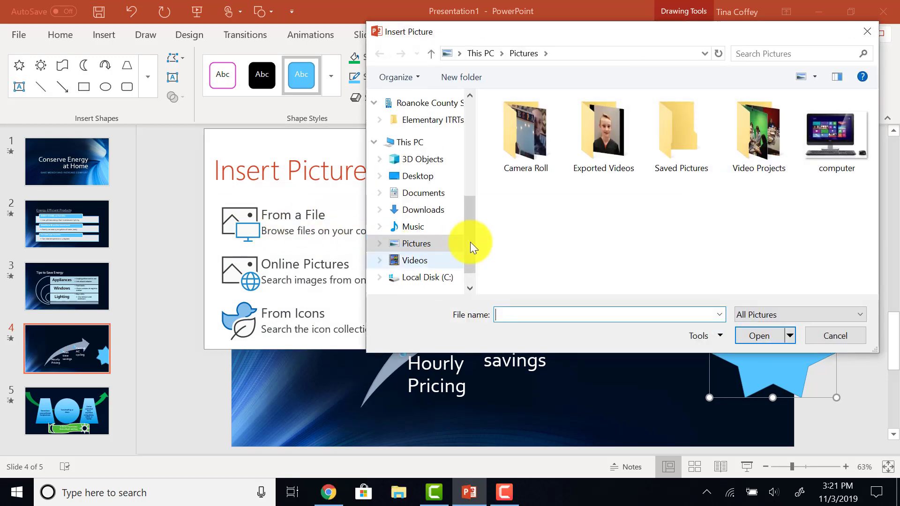
pyautogui.moveTo(474, 235); pyautogui.dragTo(498, 127)
pyautogui.click(420, 194)
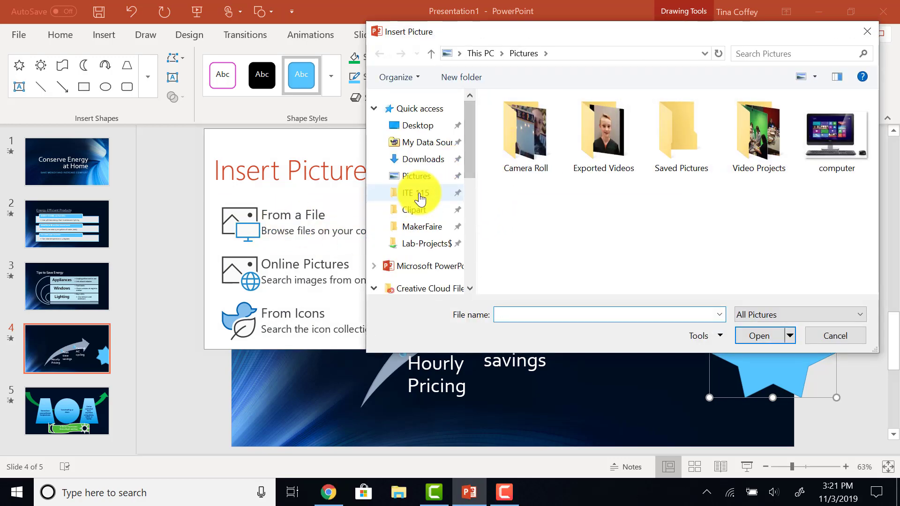
pyautogui.doubleClick(528, 192)
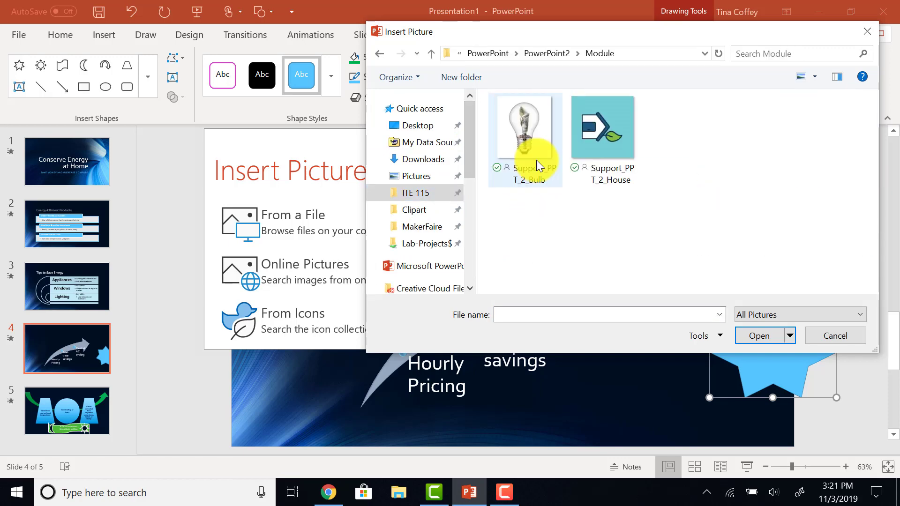
pyautogui.click(537, 155)
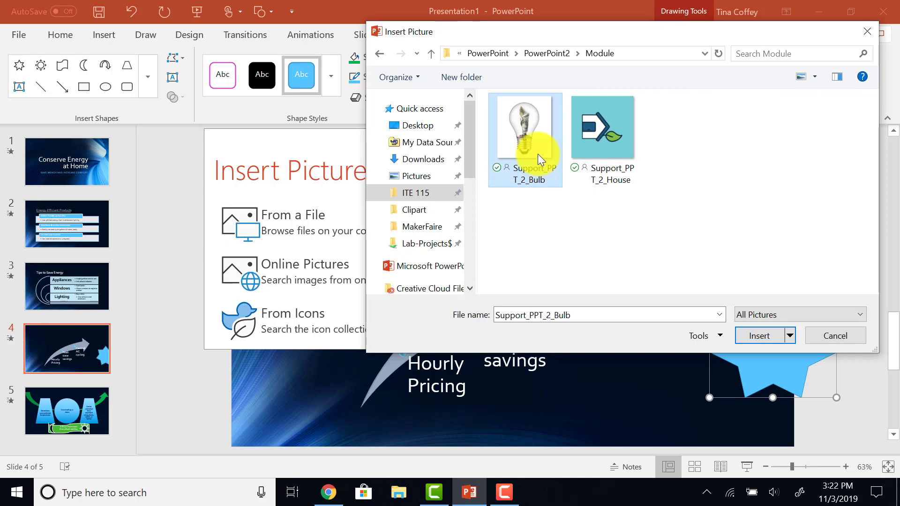
pyautogui.click(744, 337)
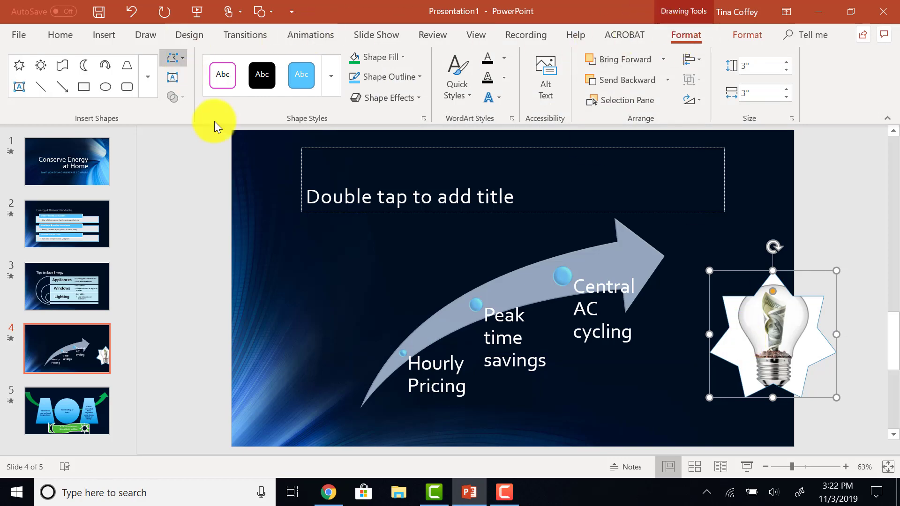
# Step: Set the star's outline weight to 6 pt
pyautogui.click(415, 75)
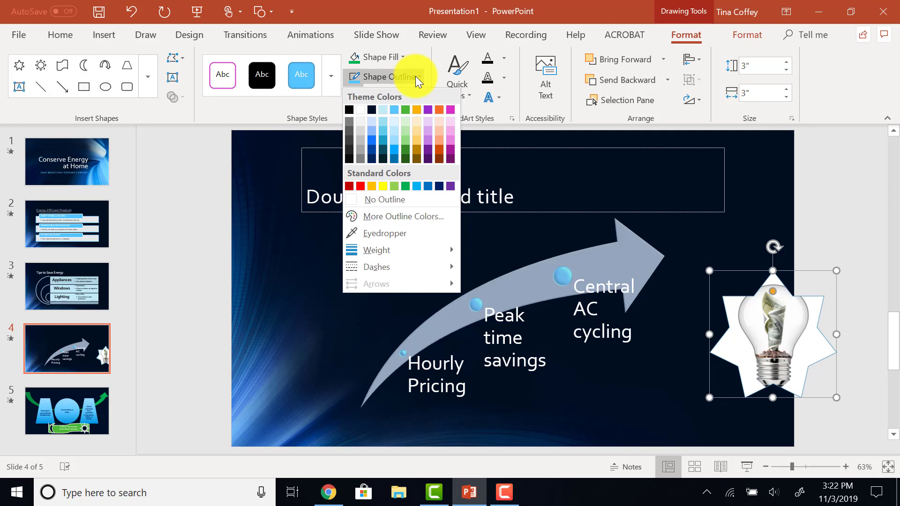
pyautogui.moveTo(424, 250)
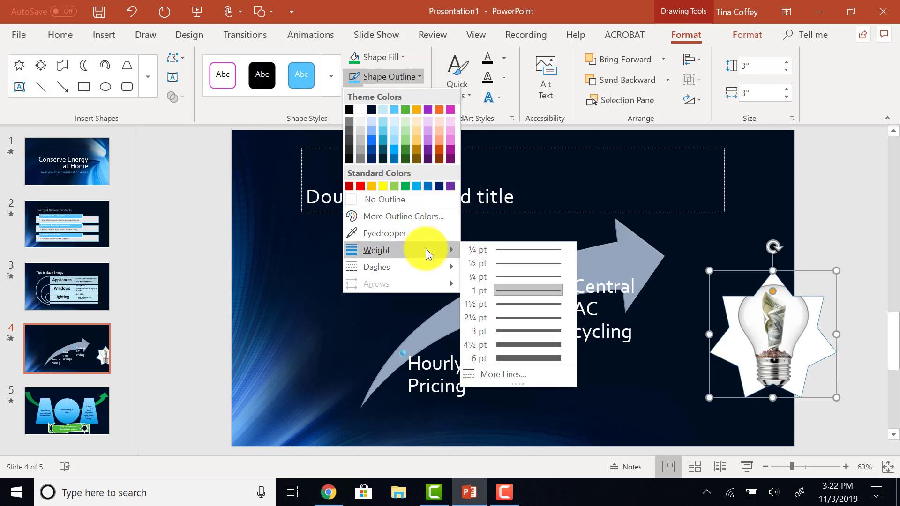
pyautogui.click(521, 359)
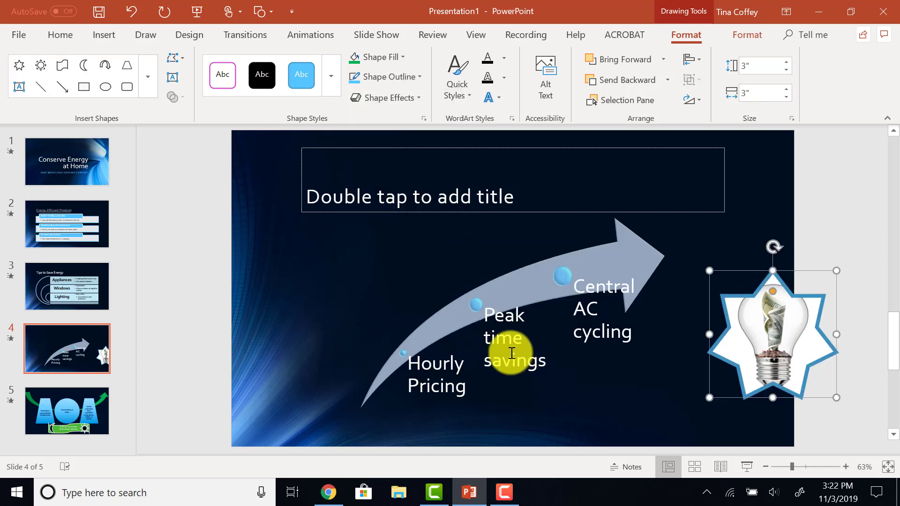
pyautogui.press('F10')
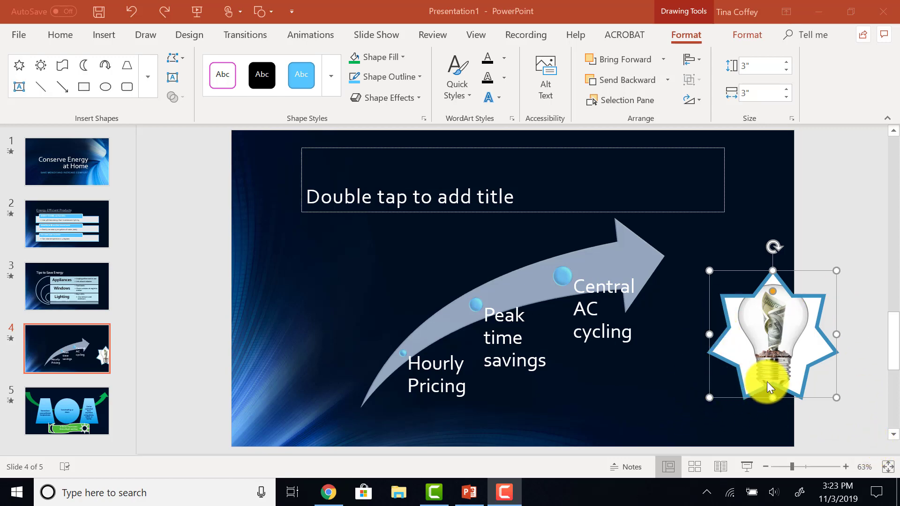
# Step: Change the star's outline color to Green with a Round Dot dash style
pyautogui.click(684, 12)
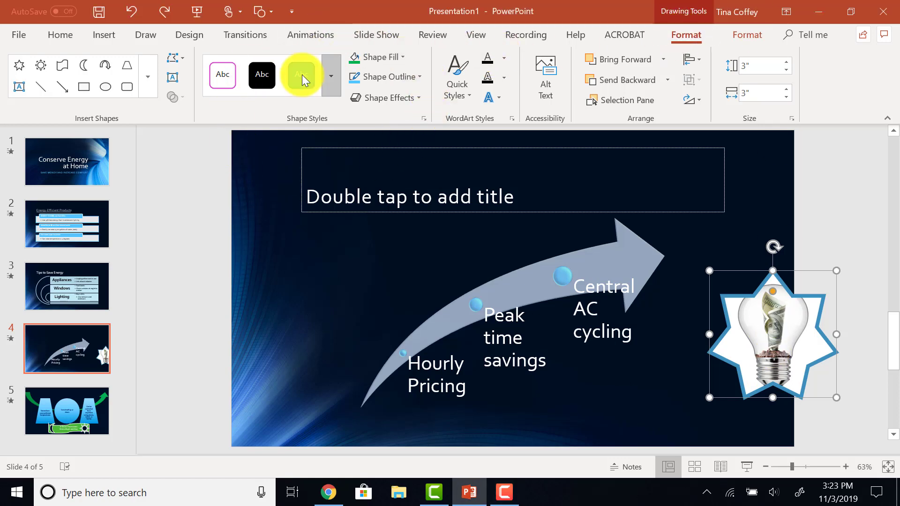
pyautogui.click(417, 76)
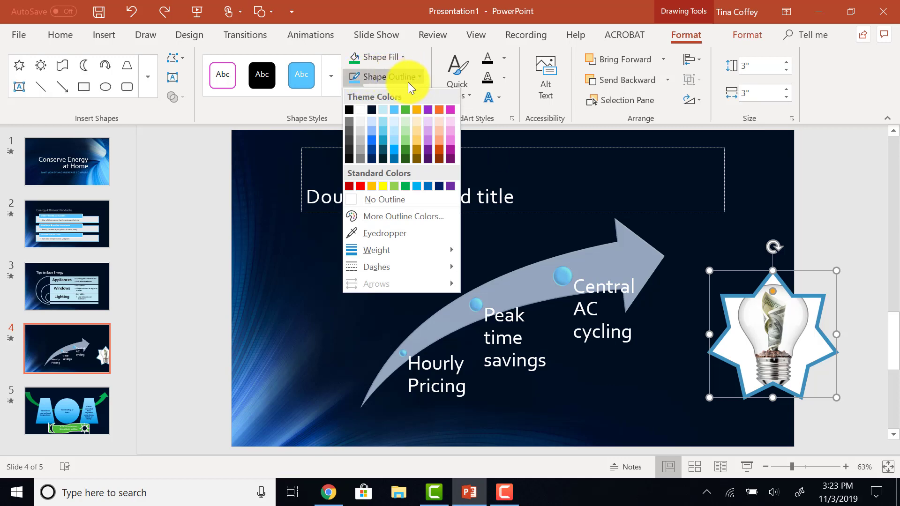
pyautogui.click(405, 186)
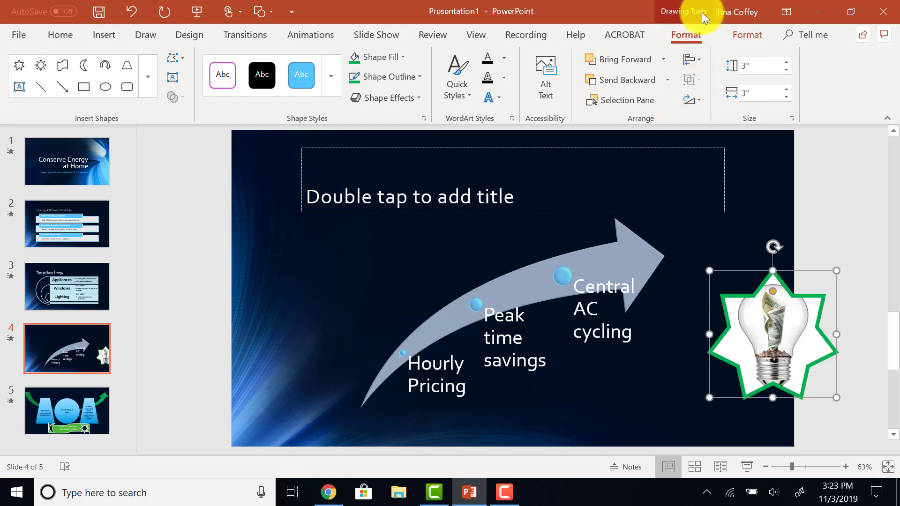
pyautogui.click(409, 76)
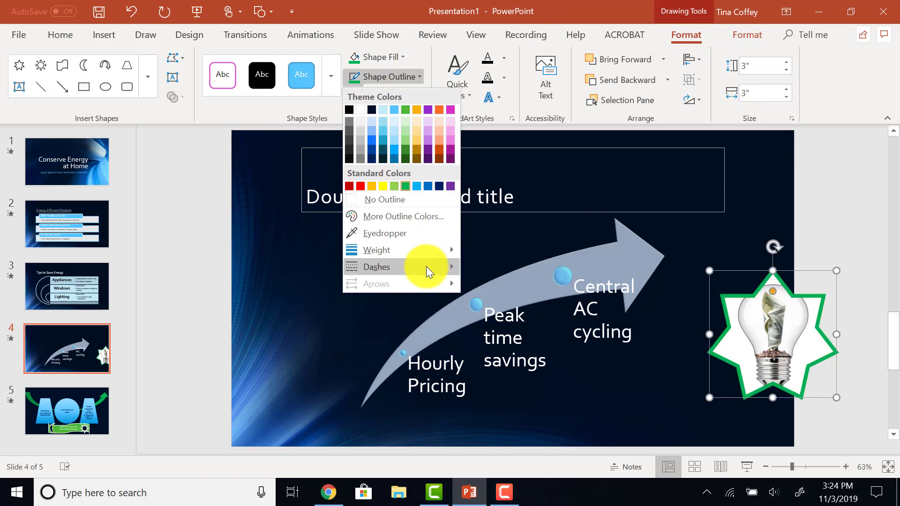
pyautogui.moveTo(426, 266)
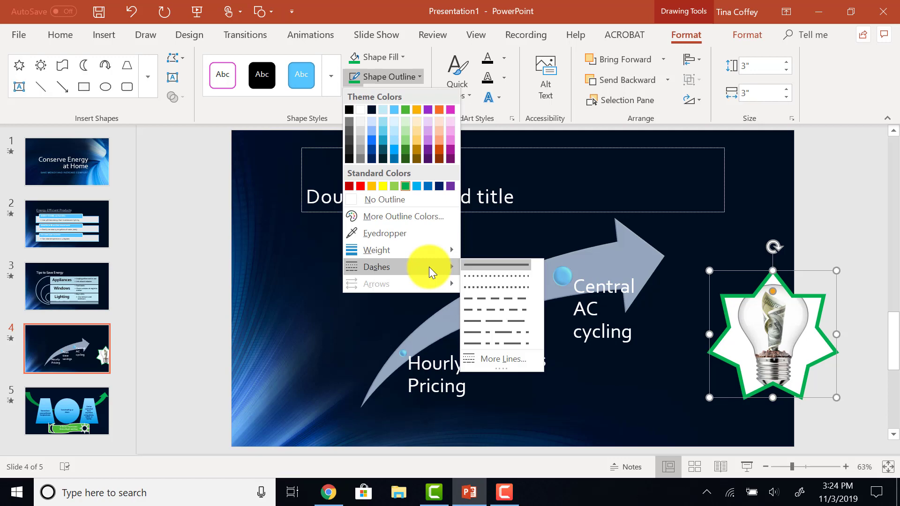
pyautogui.click(471, 273)
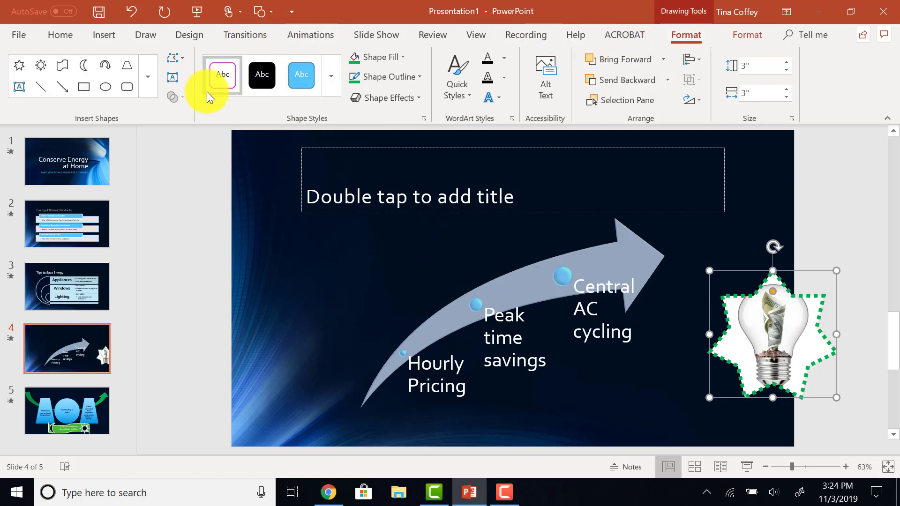
# Step: Apply the 18 pt Green, Accent color 2 glow to the star
pyautogui.click(412, 97)
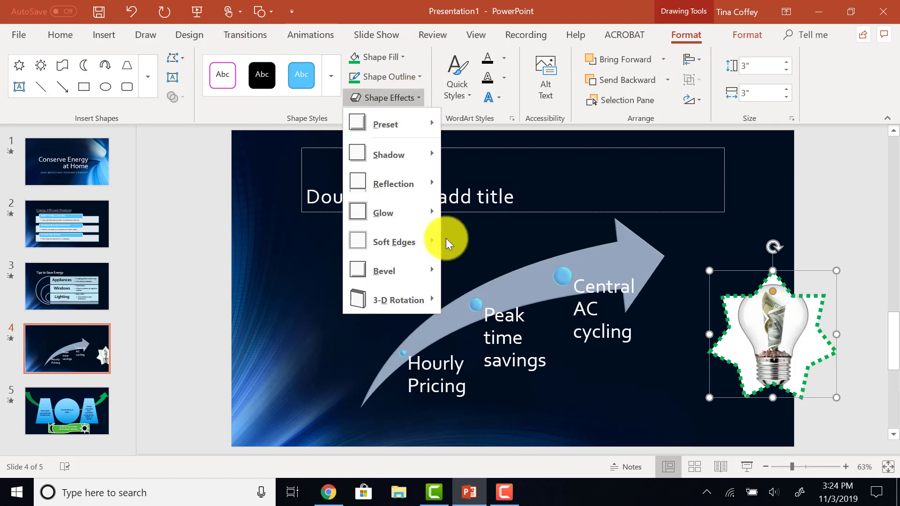
pyautogui.moveTo(421, 220)
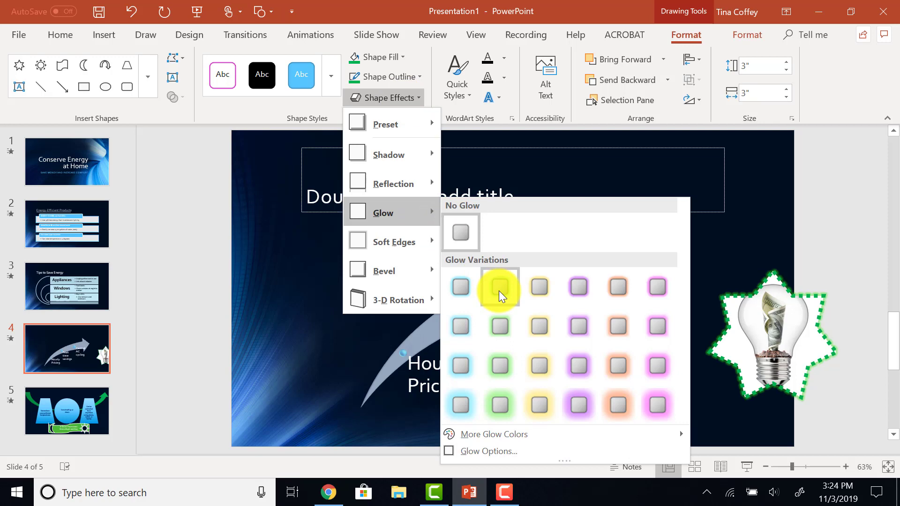
pyautogui.click(498, 410)
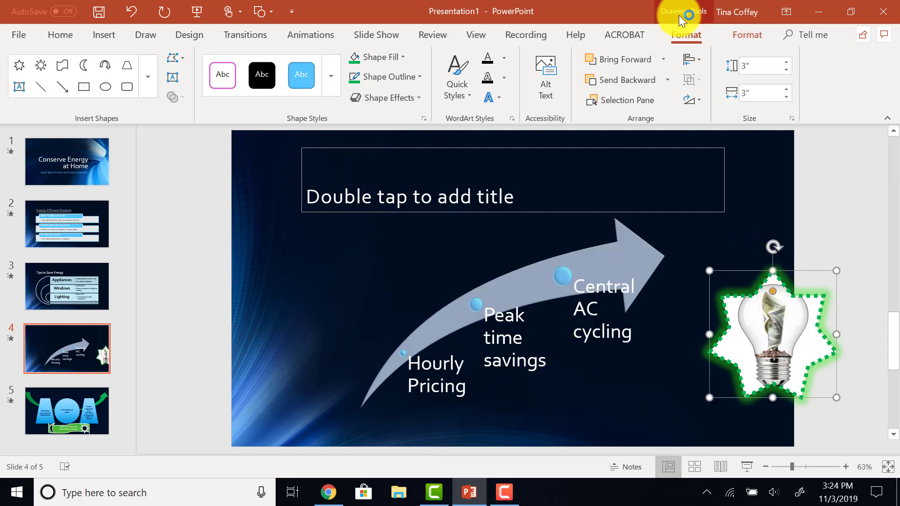
# Step: Set the star picture's rotation to -15° in Format Picture
pyautogui.click(696, 102)
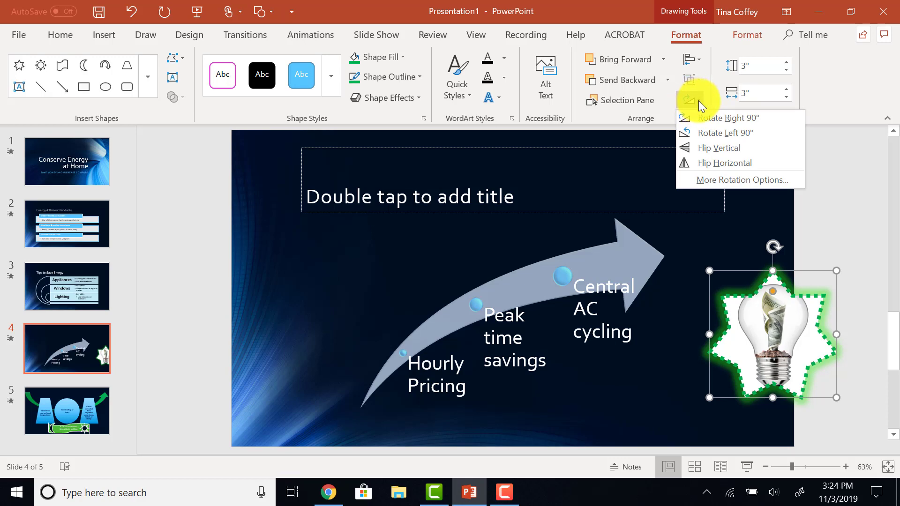
pyautogui.click(719, 181)
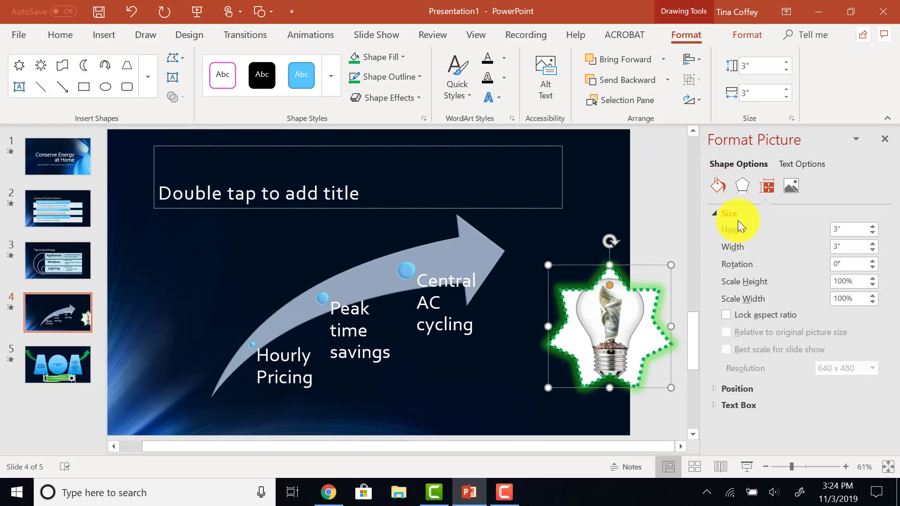
pyautogui.click(841, 265)
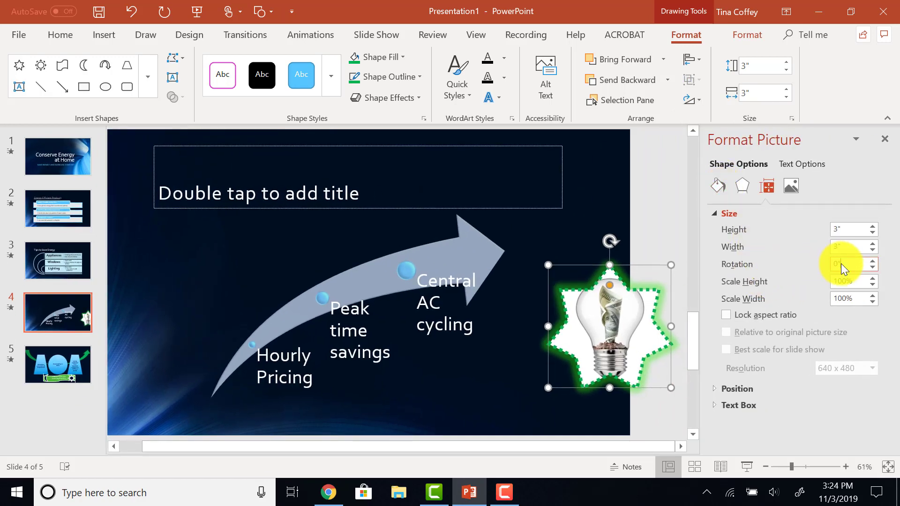
pyautogui.doubleClick(836, 265)
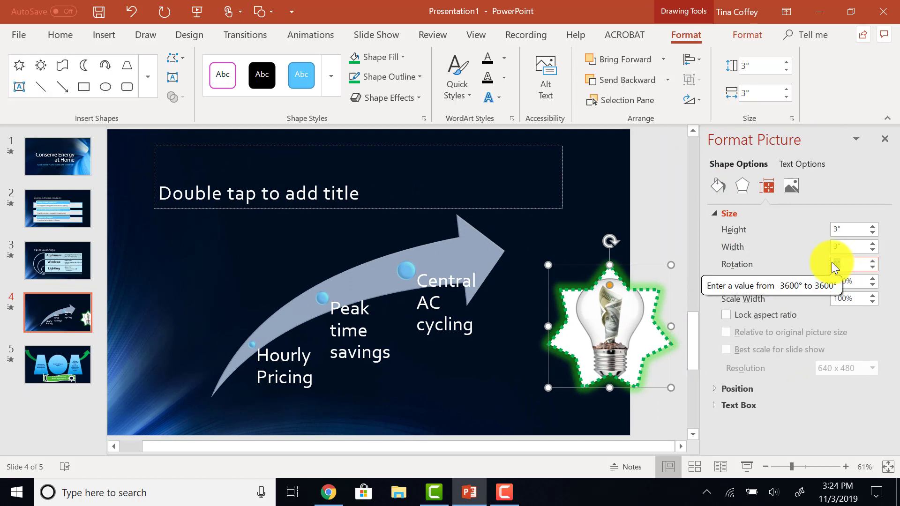
pyautogui.write('15')
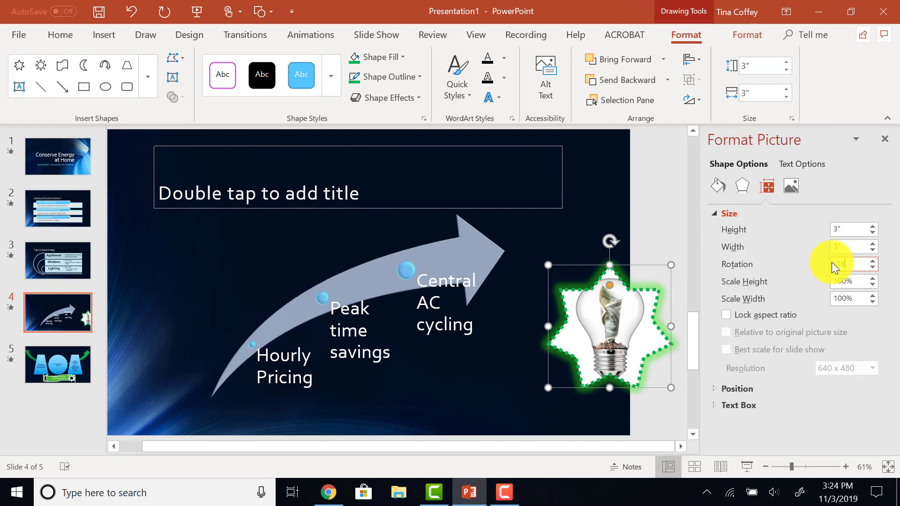
pyautogui.press('Return')
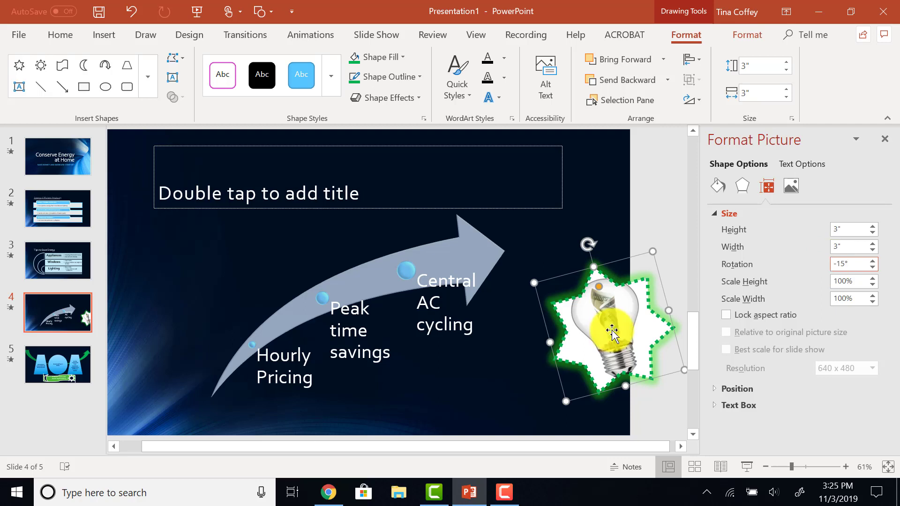
# Step: Move the star against the arrow tip and title slide 4 'Manage Your Energy'
pyautogui.moveTo(593, 316); pyautogui.dragTo(551, 240)
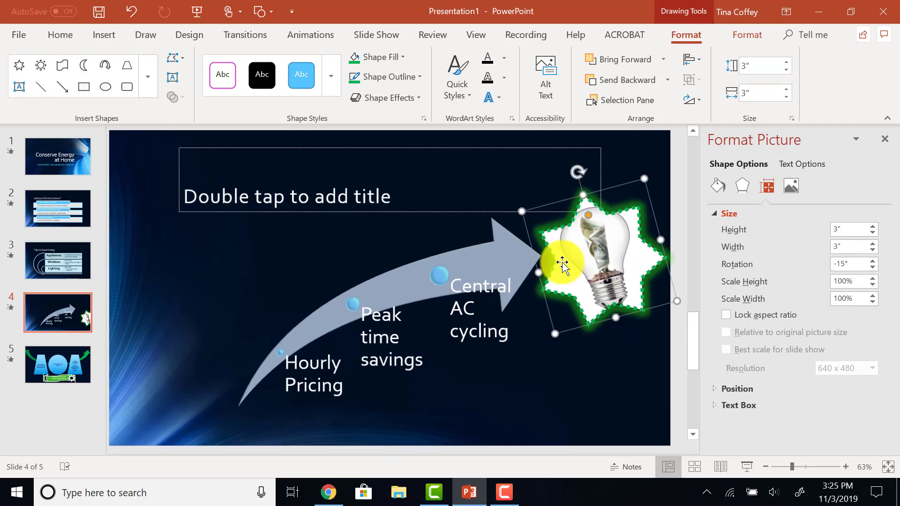
pyautogui.click(884, 139)
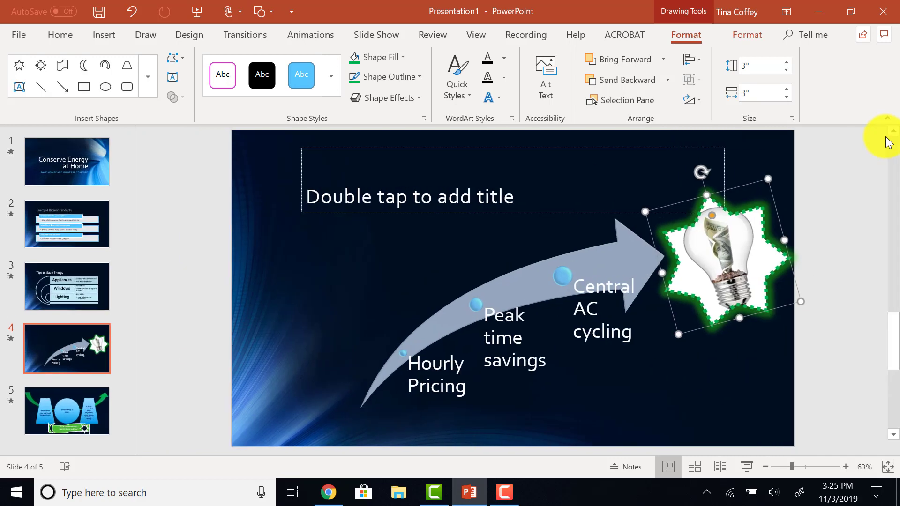
pyautogui.click(419, 190)
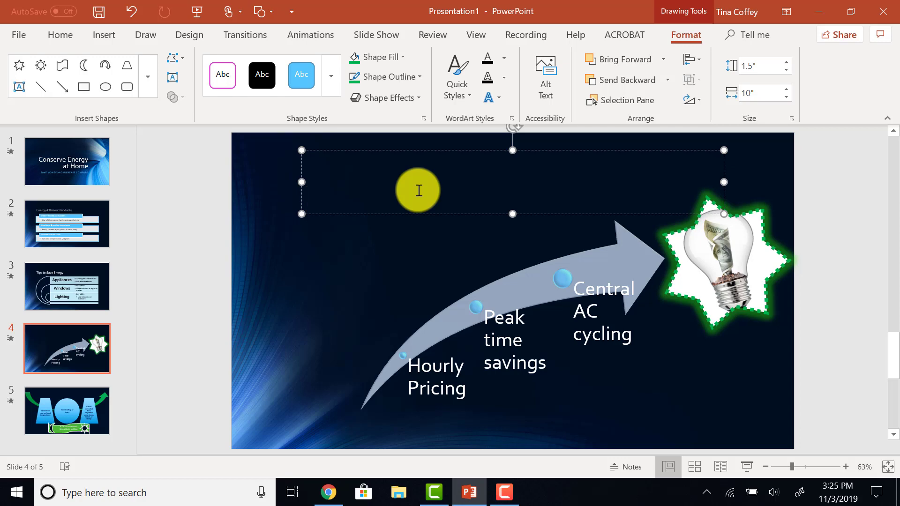
pyautogui.write('Manage Y')
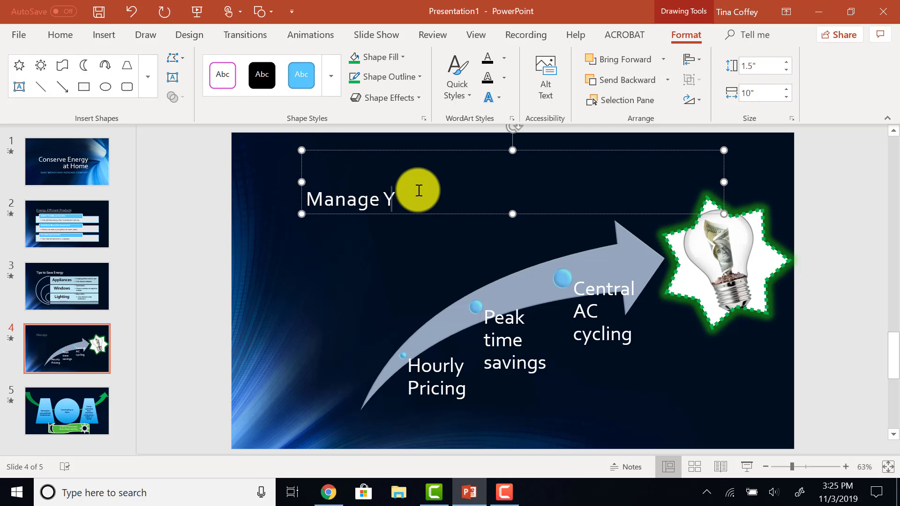
pyautogui.write('our Energy')
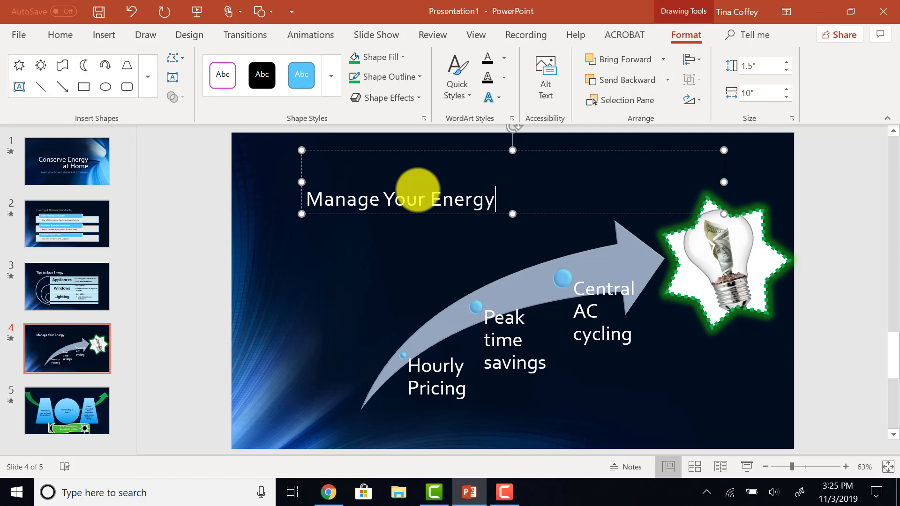
# Step: Insert a Snip Single Corner Rectangle beside the title on slide 1
pyautogui.click(71, 165)
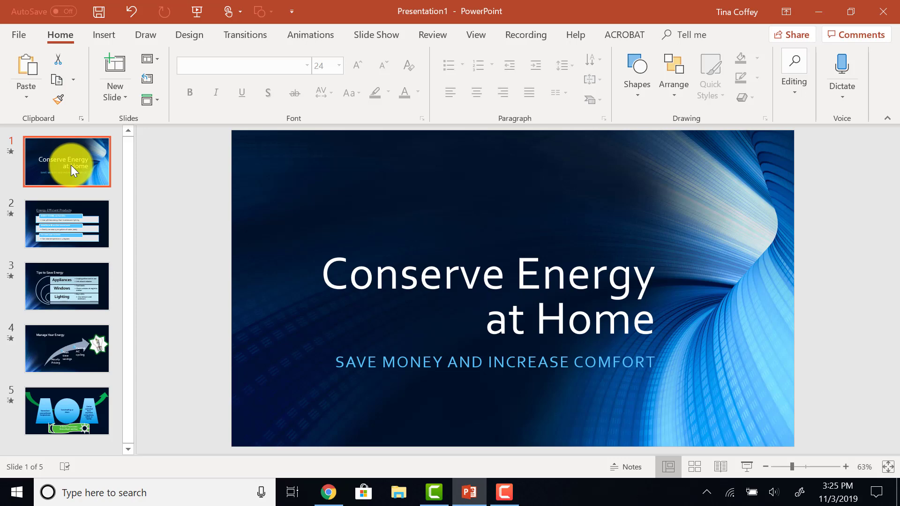
pyautogui.click(111, 38)
pyautogui.click(263, 92)
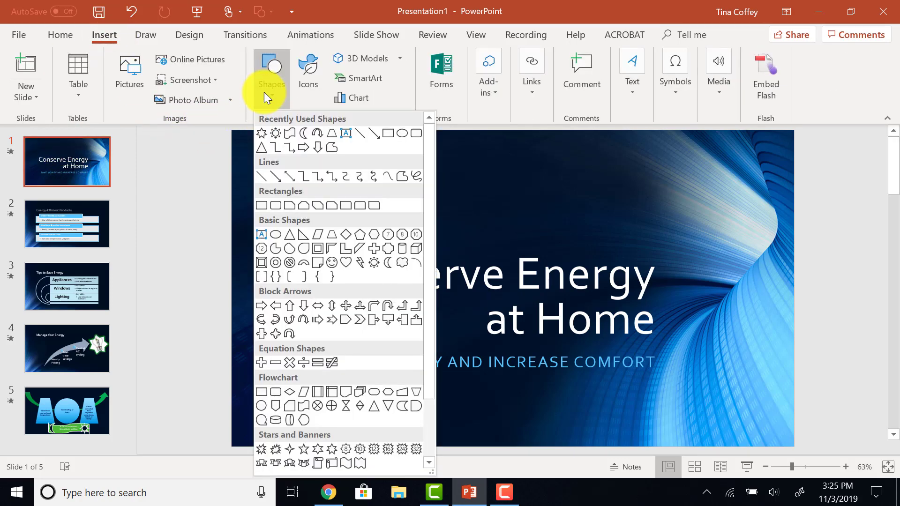
pyautogui.click(276, 206)
pyautogui.click(689, 281)
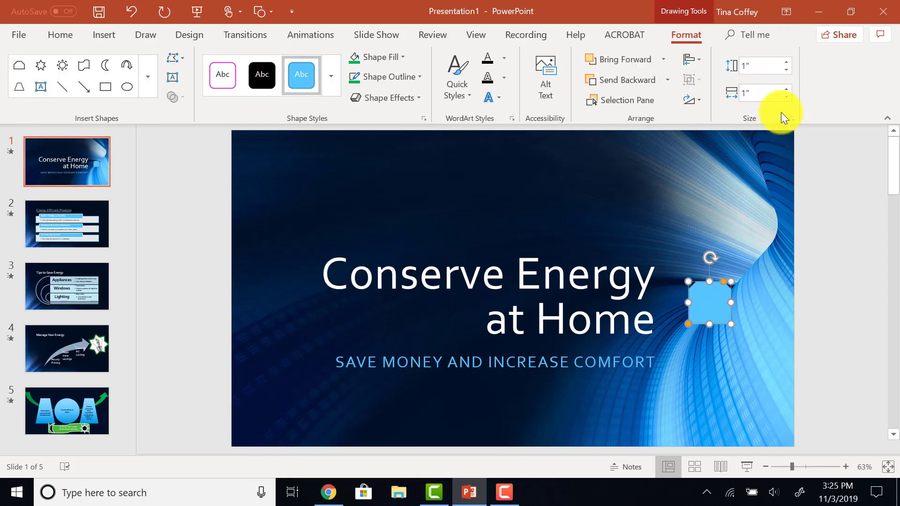
# Step: Set the rectangle's height and width to 2.2 inches
pyautogui.click(755, 66)
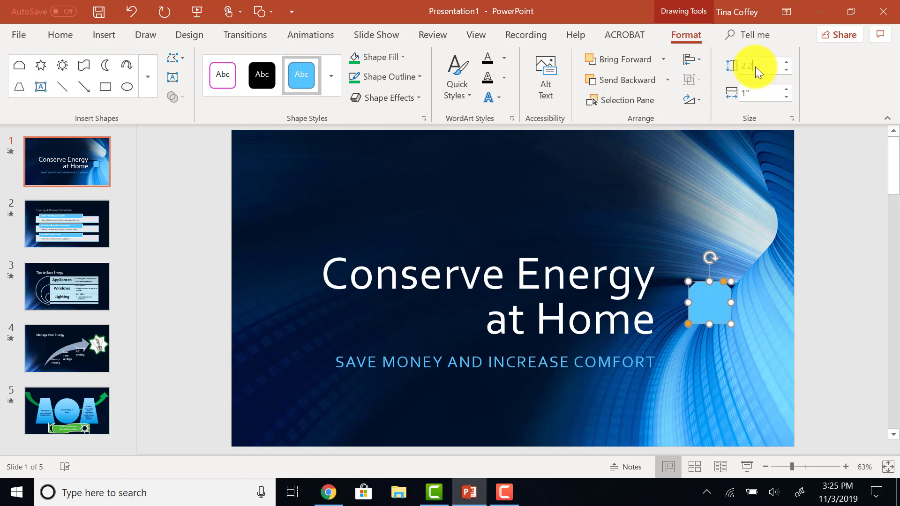
pyautogui.click(767, 92)
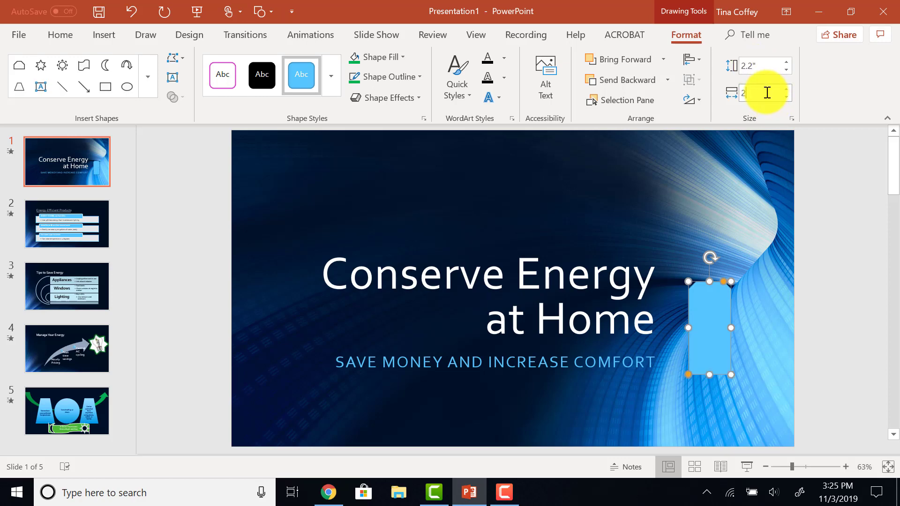
pyautogui.write('.2')
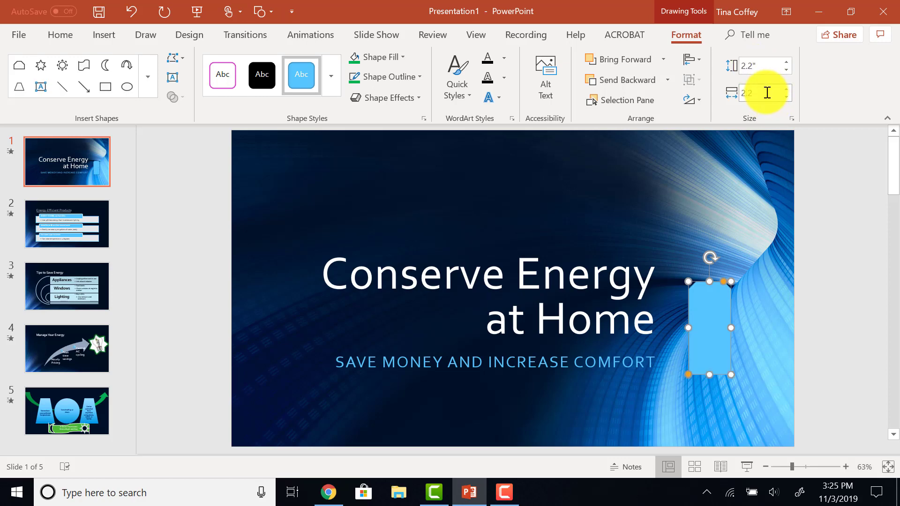
# Step: Confirm the 2.2" width and fill the rectangle with the Support_PPT_2_House picture
pyautogui.click(740, 251)
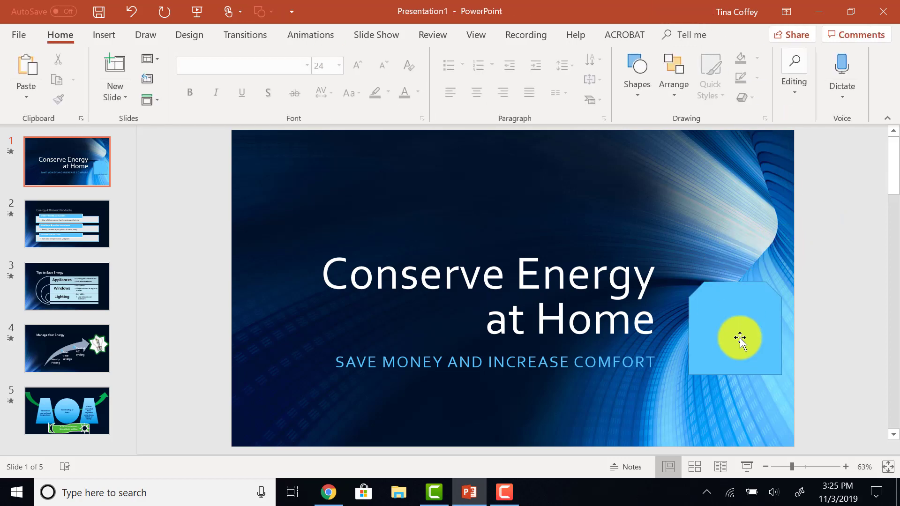
pyautogui.click(740, 338)
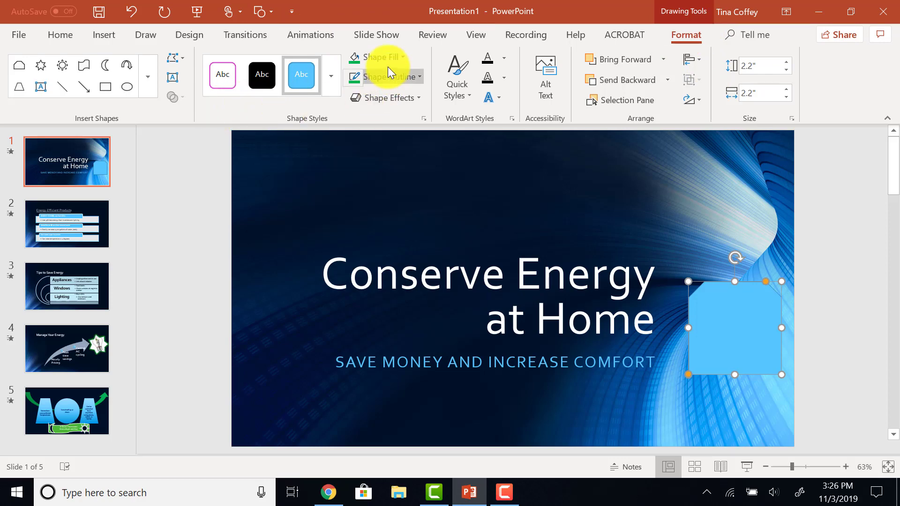
pyautogui.click(399, 56)
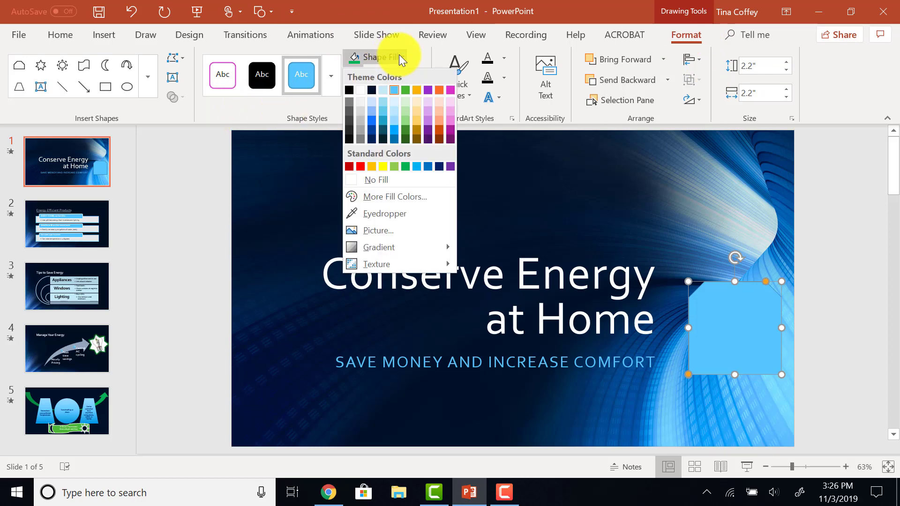
pyautogui.click(387, 229)
pyautogui.click(387, 226)
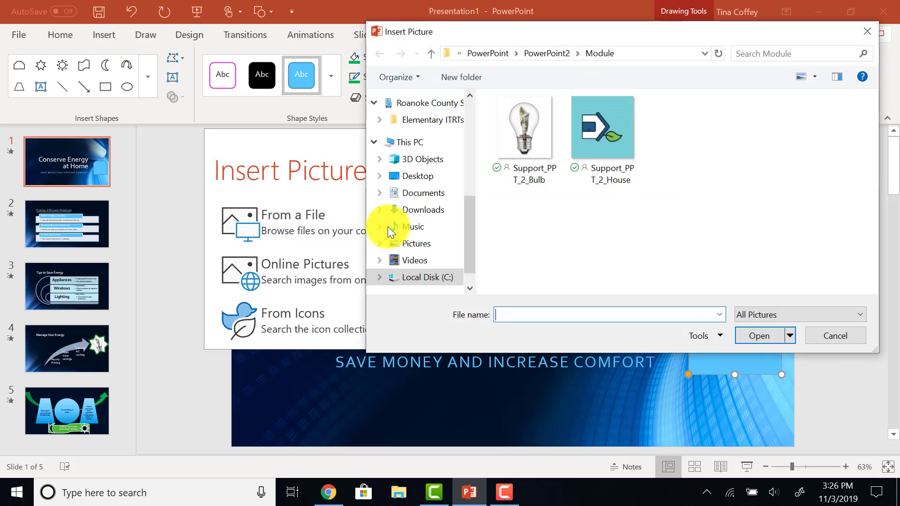
pyautogui.click(569, 133)
pyautogui.click(754, 336)
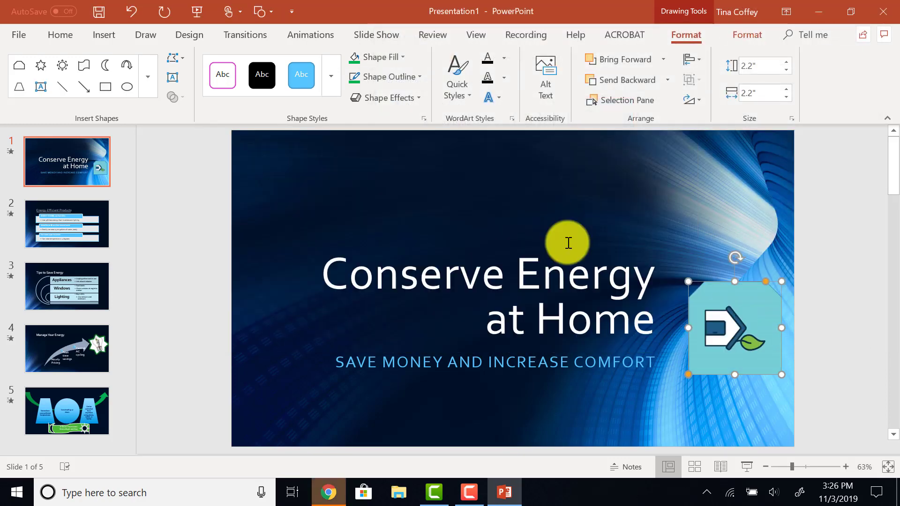
# Step: Give the house rectangle a 4½ pt dashed outline and start choosing a glow effect
pyautogui.click(407, 76)
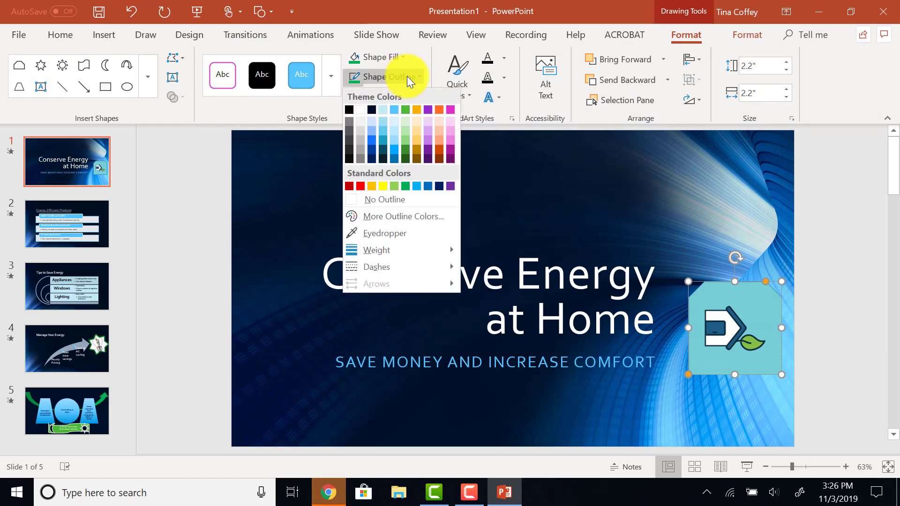
pyautogui.moveTo(437, 252)
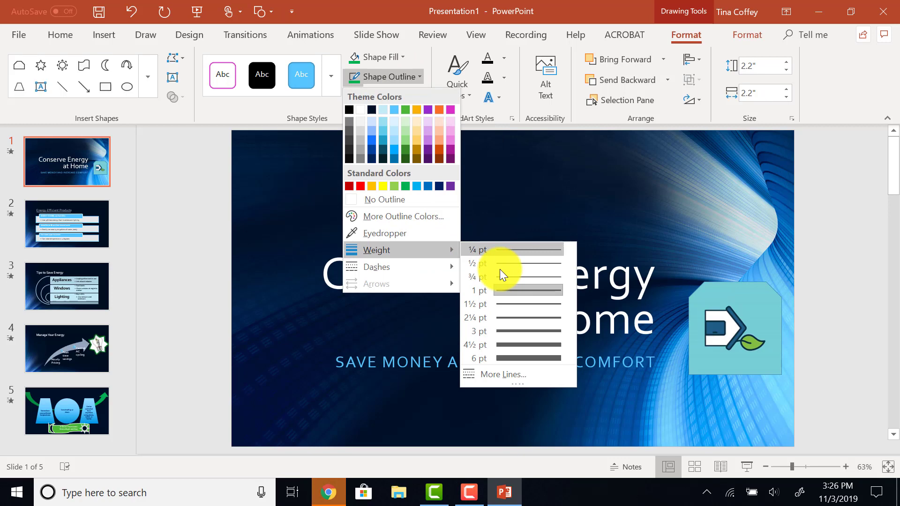
pyautogui.click(506, 345)
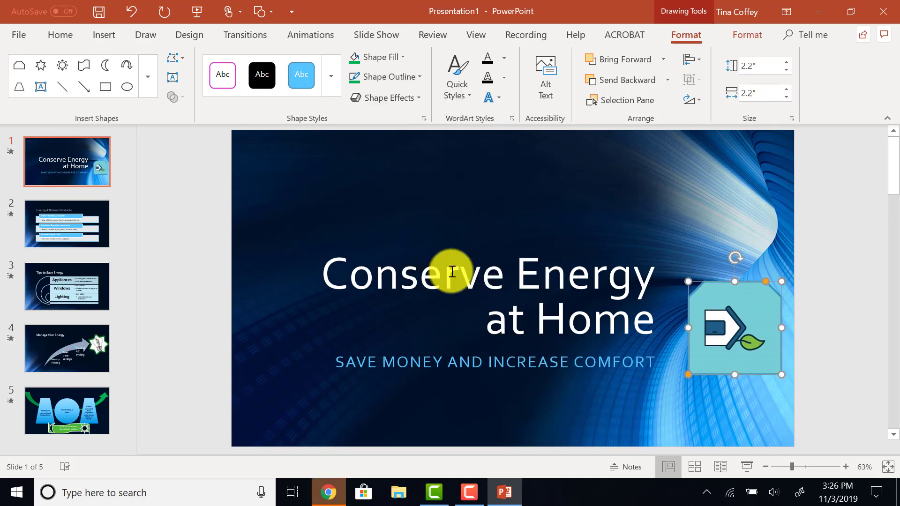
pyautogui.click(420, 76)
pyautogui.moveTo(397, 267)
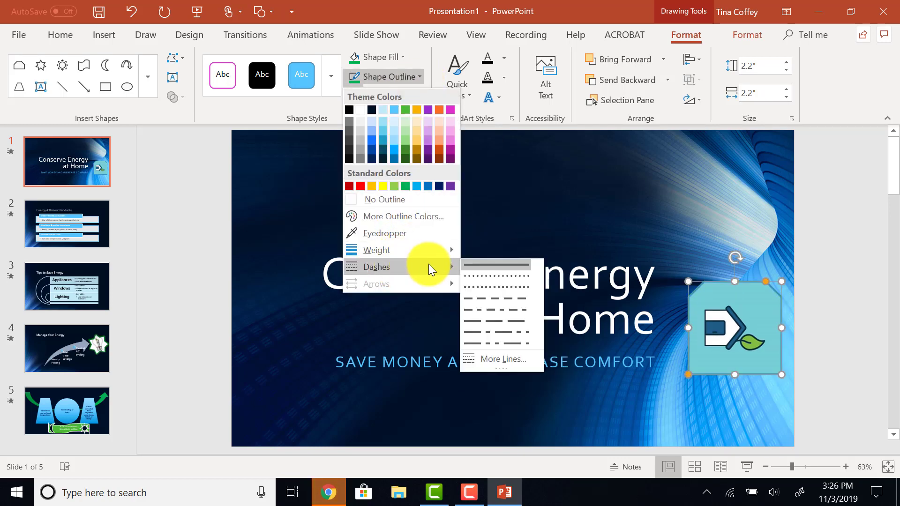
pyautogui.click(482, 287)
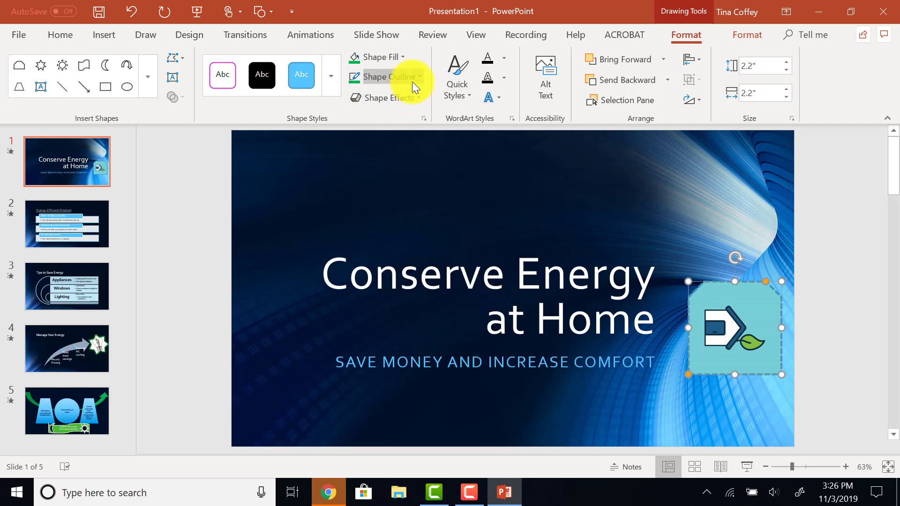
pyautogui.click(412, 101)
pyautogui.moveTo(402, 220)
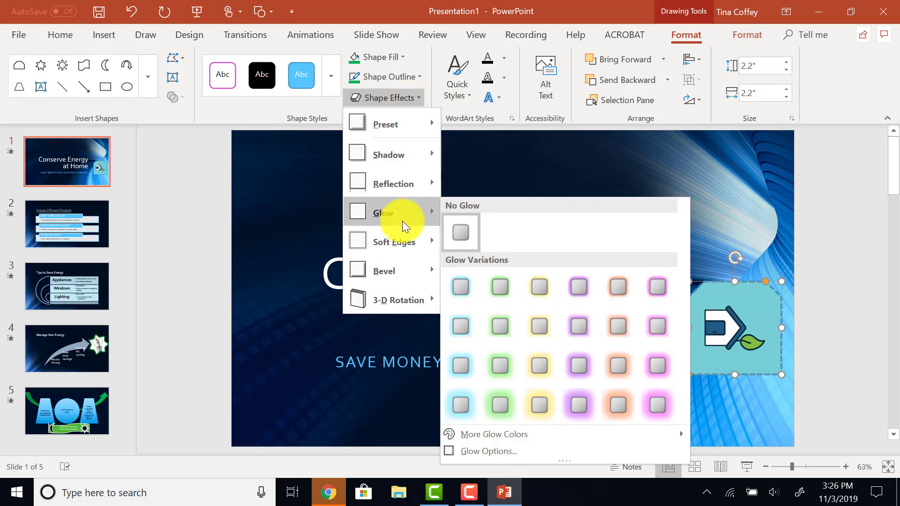
# Step: Apply the green glow, rotate the house rectangle 90° left, and flip it horizontally
pyautogui.click(492, 373)
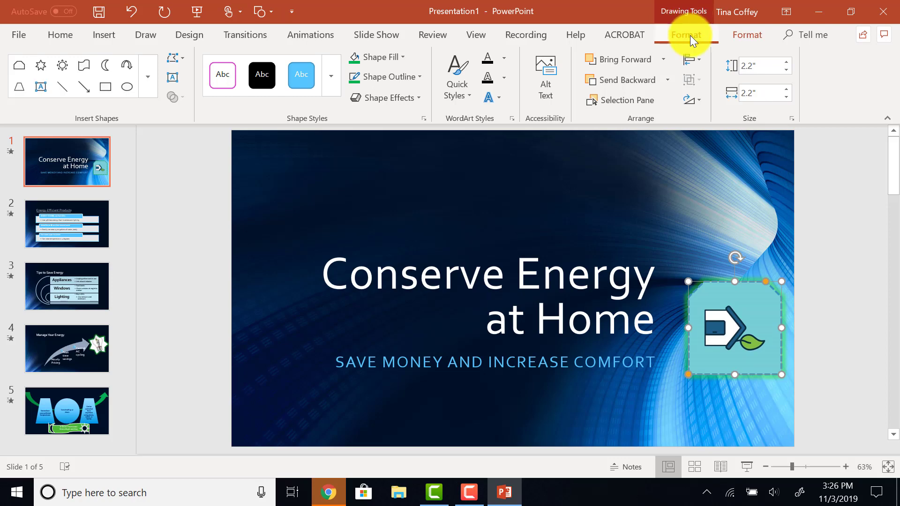
pyautogui.click(701, 99)
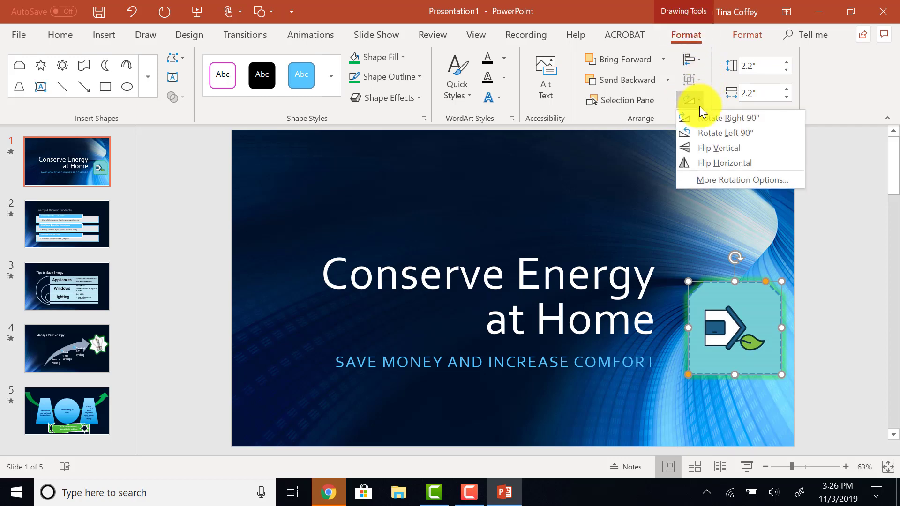
pyautogui.click(699, 133)
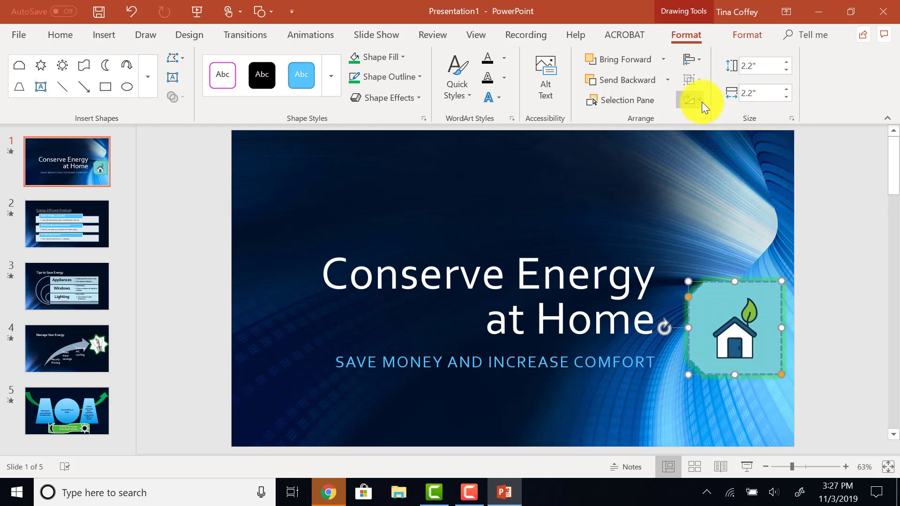
pyautogui.click(702, 102)
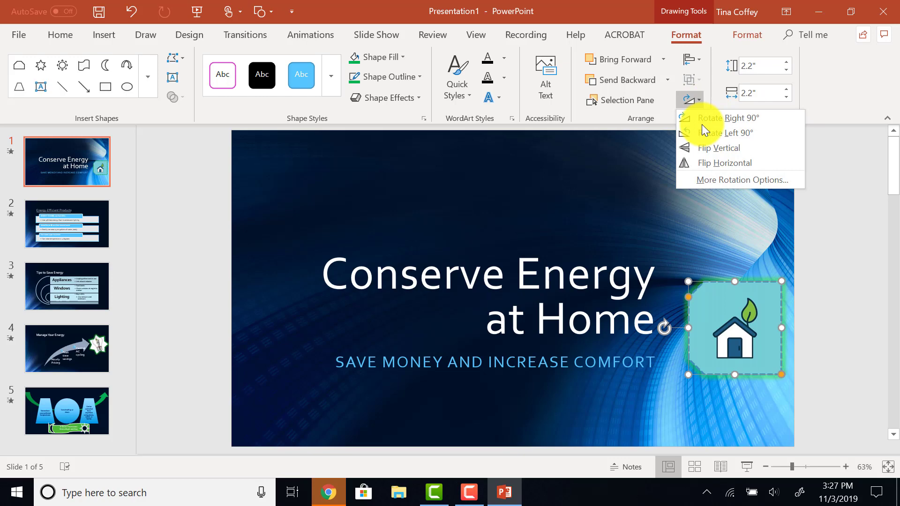
pyautogui.click(704, 164)
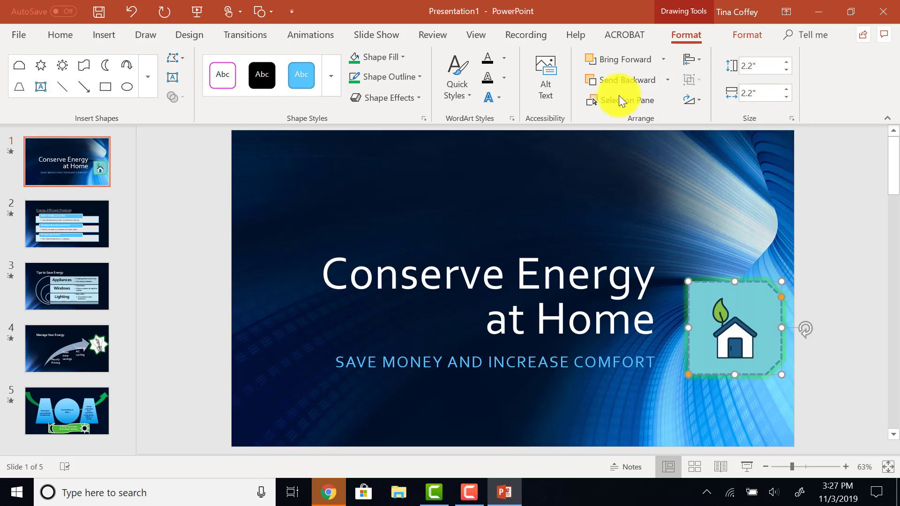
# Step: Show the rulers, set guides at 2.33 and 2.83, and move the house shape onto them
pyautogui.click(474, 35)
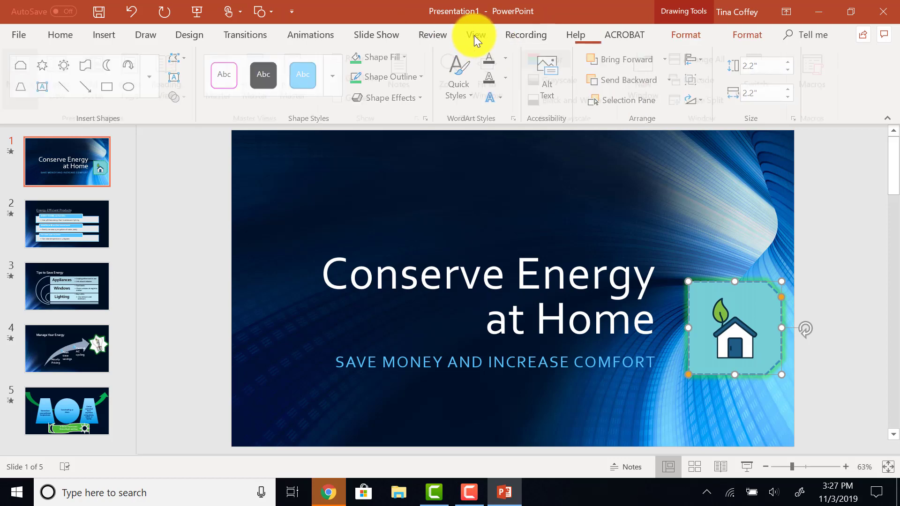
pyautogui.click(352, 58)
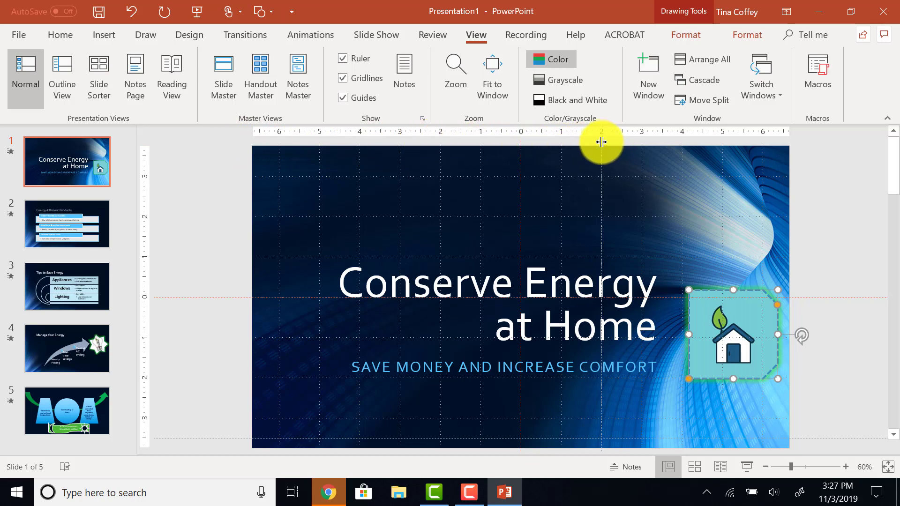
pyautogui.moveTo(603, 142); pyautogui.dragTo(762, 148)
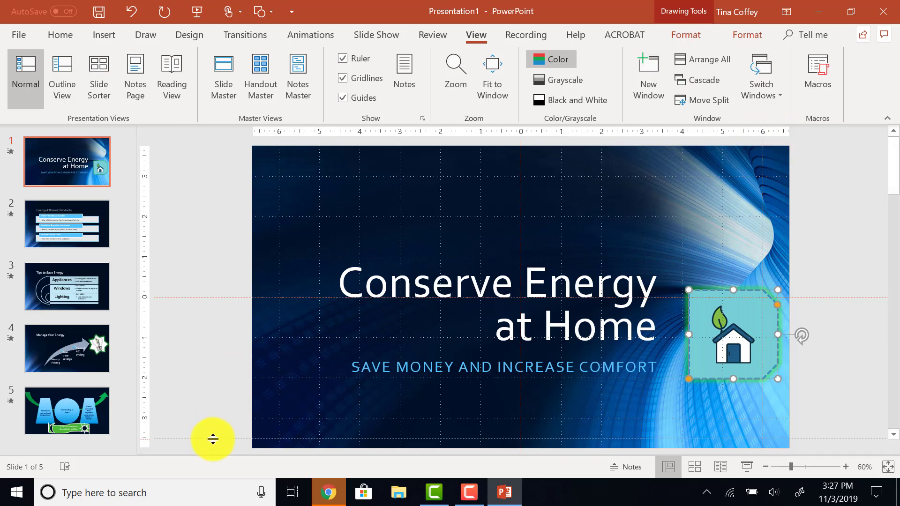
pyautogui.moveTo(212, 439); pyautogui.dragTo(223, 417)
pyautogui.moveTo(695, 352); pyautogui.dragTo(676, 384)
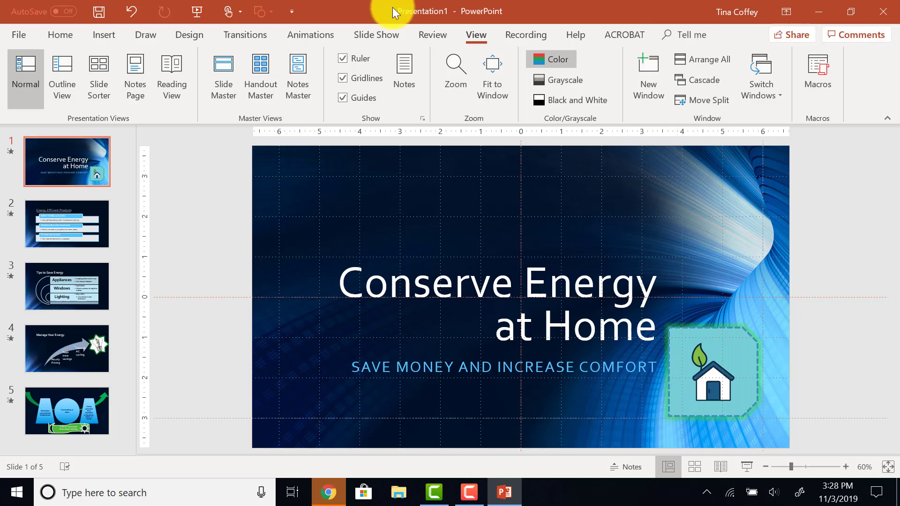
# Step: Turn off the ruler, gridlines and guides
pyautogui.click(351, 60)
pyautogui.click(356, 79)
pyautogui.click(356, 97)
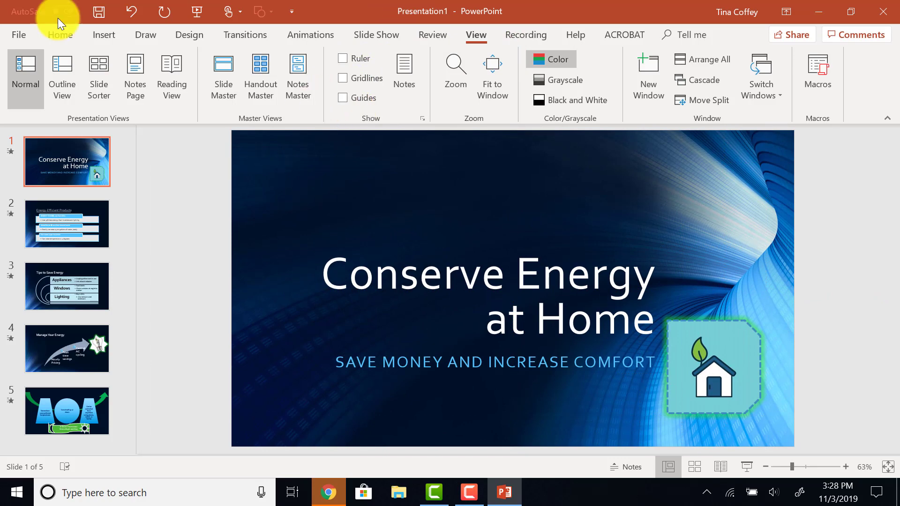
# Step: In Header & Footer, include a fixed date of October 1
pyautogui.click(108, 38)
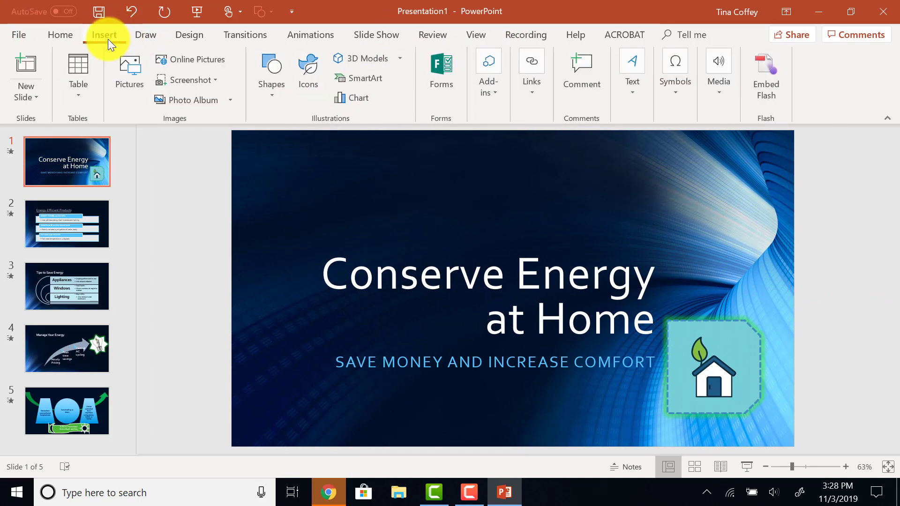
pyautogui.click(630, 84)
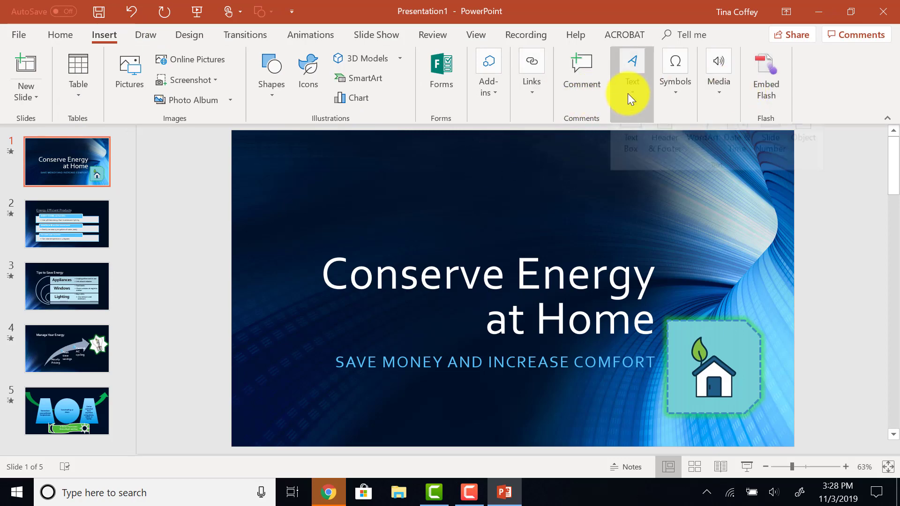
pyautogui.click(668, 165)
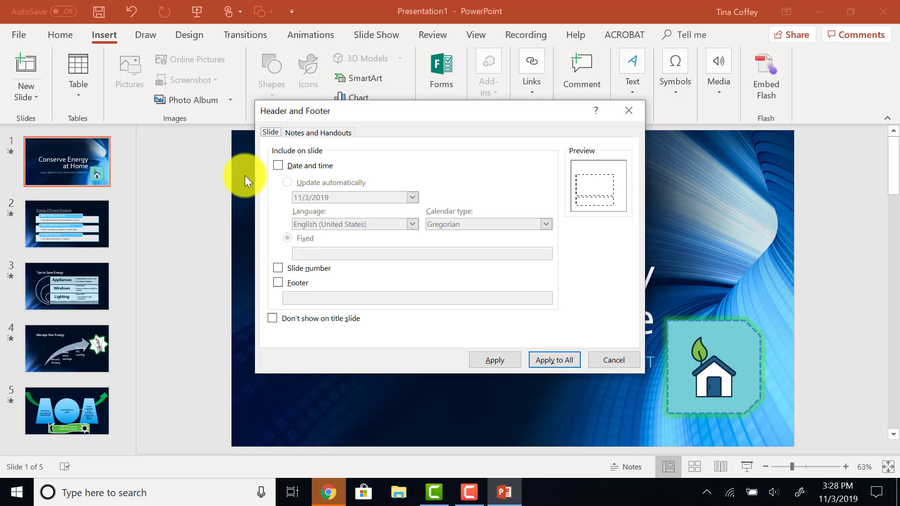
pyautogui.click(279, 166)
pyautogui.click(310, 252)
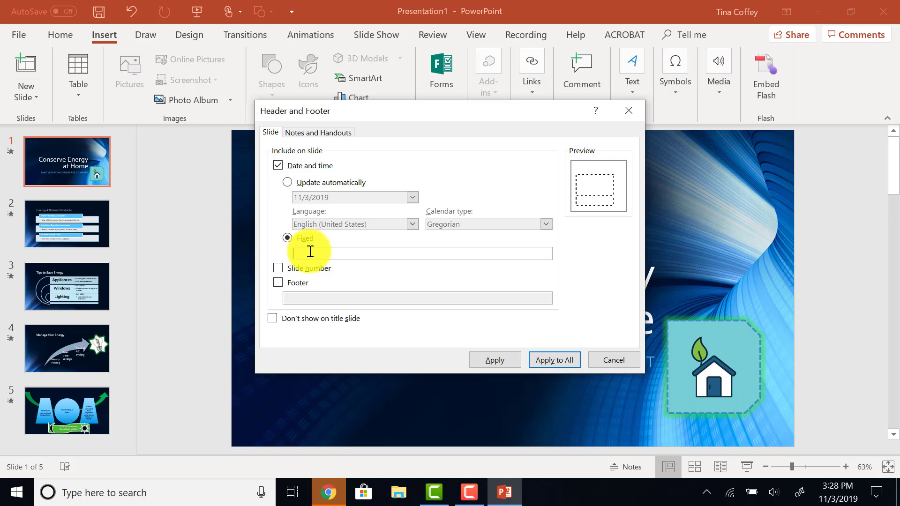
pyautogui.write('October 1')
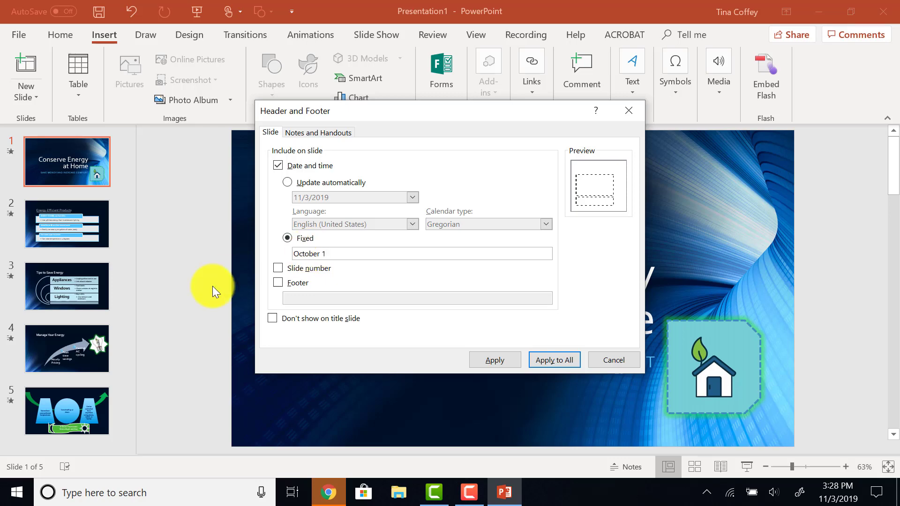
# Step: Add slide numbers and the footer 'Greener Street Corporation', hidden on the title slide, applied to all
pyautogui.click(283, 269)
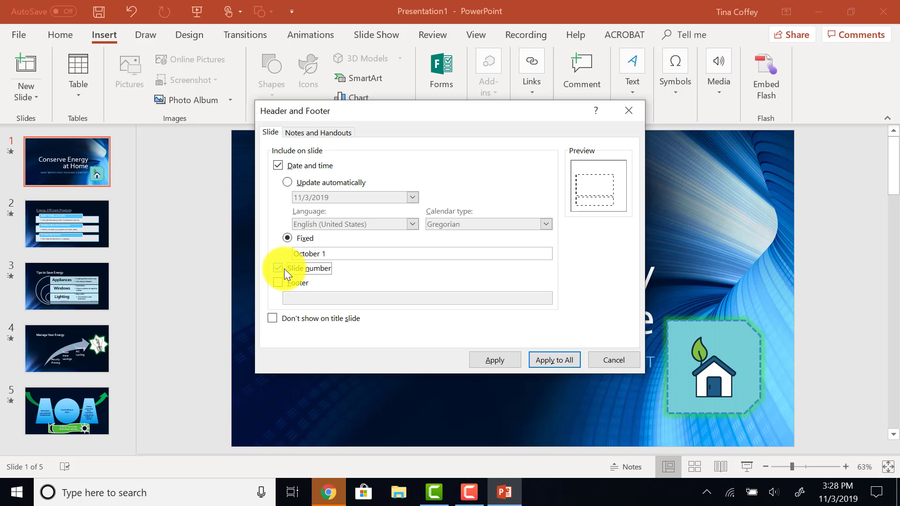
pyautogui.click(277, 286)
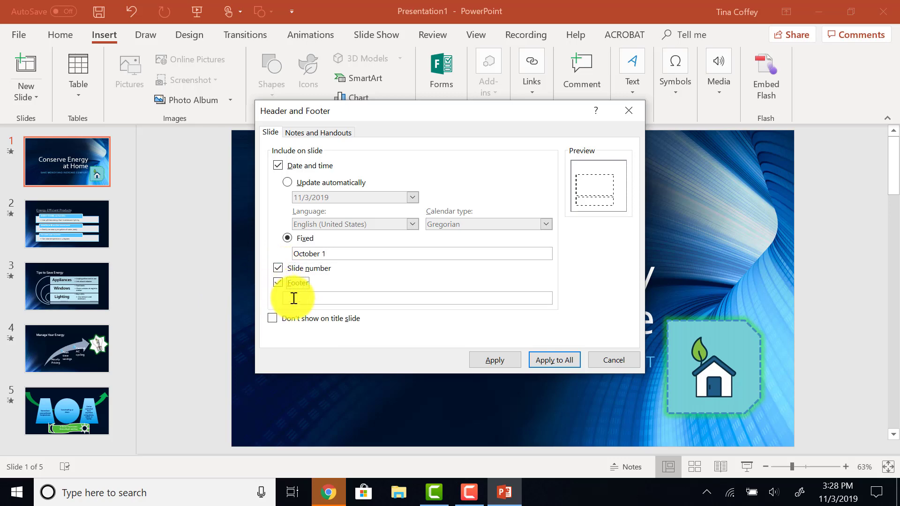
pyautogui.click(294, 299)
pyautogui.write('Green')
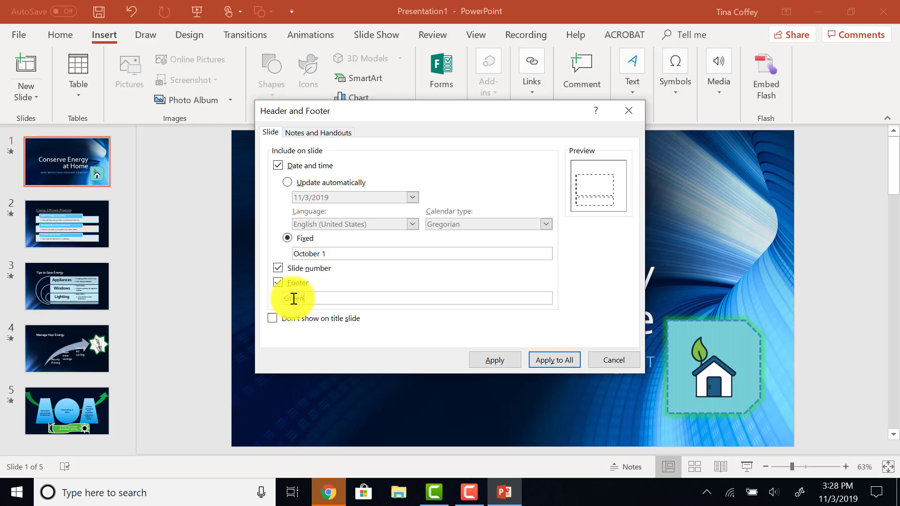
pyautogui.write('er Street C')
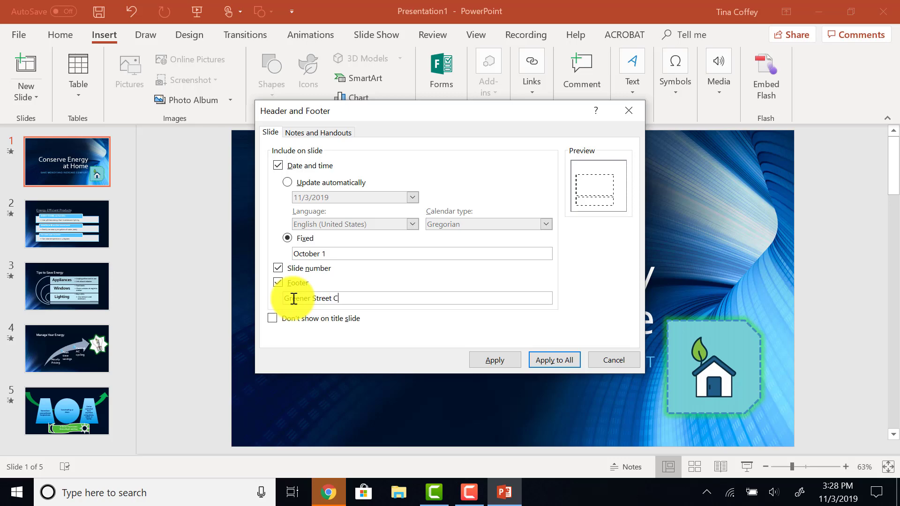
pyautogui.write('orporation')
pyautogui.click(300, 319)
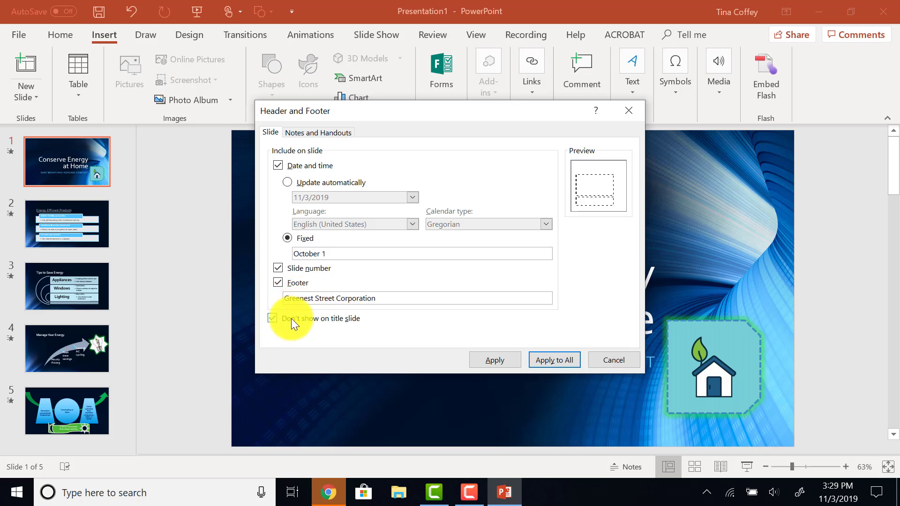
pyautogui.click(560, 359)
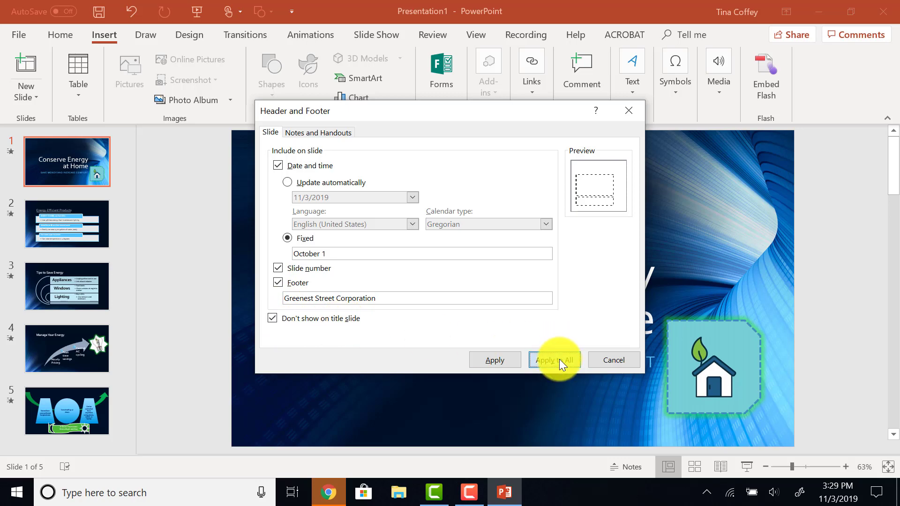
# Step: Check the footer on slides 2 and 3, then return to the title slide
pyautogui.click(68, 244)
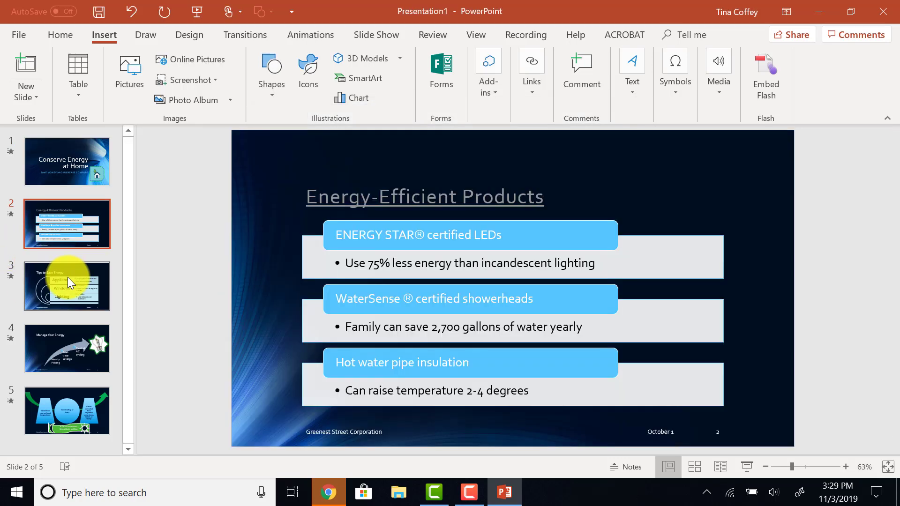
pyautogui.click(68, 277)
pyautogui.click(49, 176)
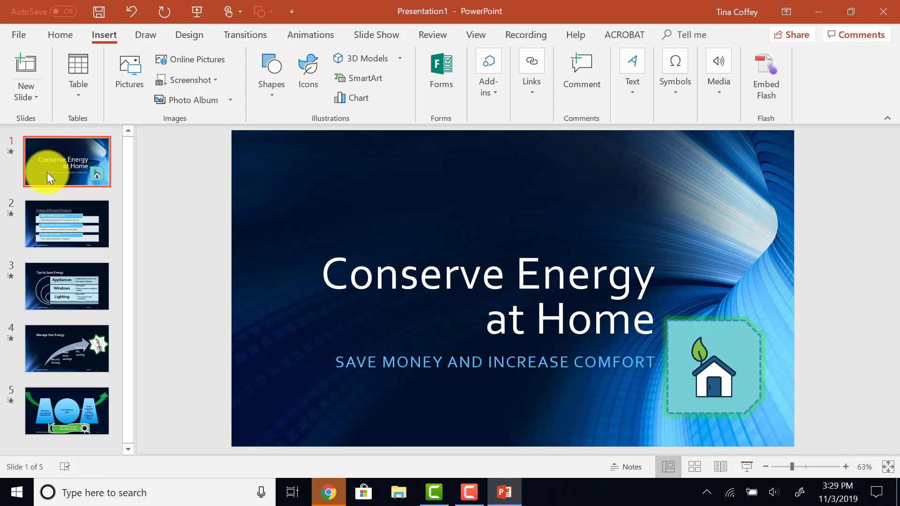
# Step: Give the title slide a Box transition entering from the top
pyautogui.click(259, 39)
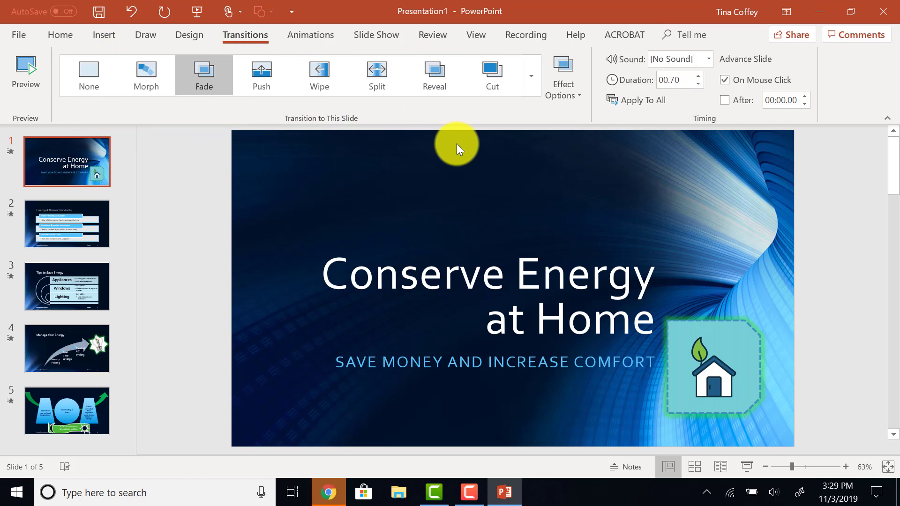
pyautogui.click(535, 80)
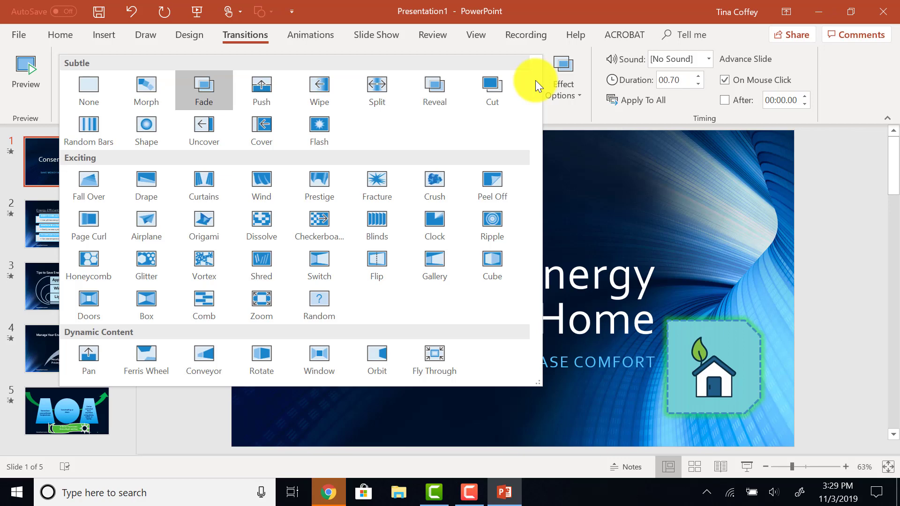
pyautogui.click(150, 312)
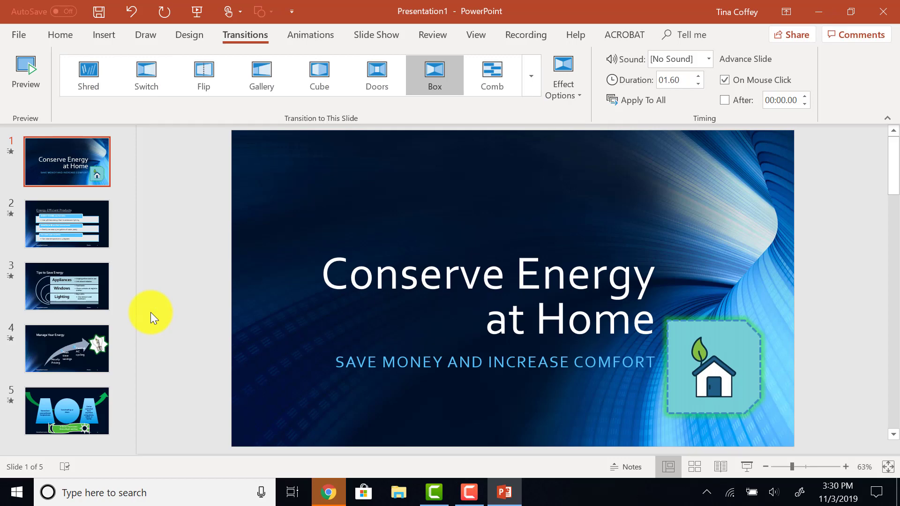
pyautogui.click(552, 97)
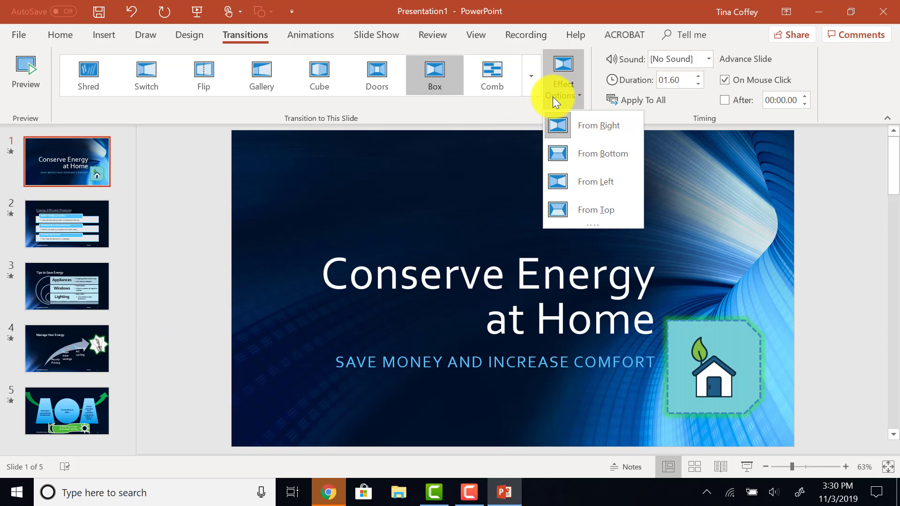
pyautogui.click(592, 214)
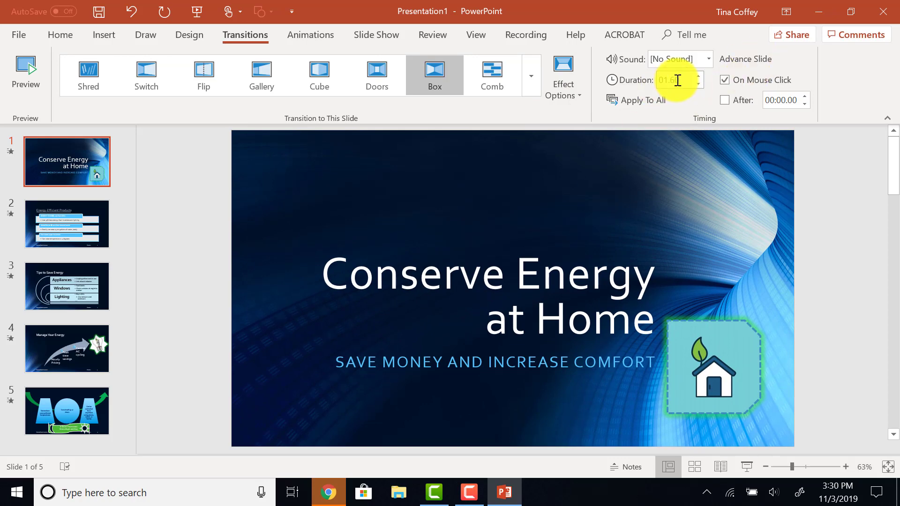
# Step: Set the transition duration to 3 seconds, preview it, and apply it to all slides
pyautogui.click(662, 82)
pyautogui.write('3')
pyautogui.press('Return')
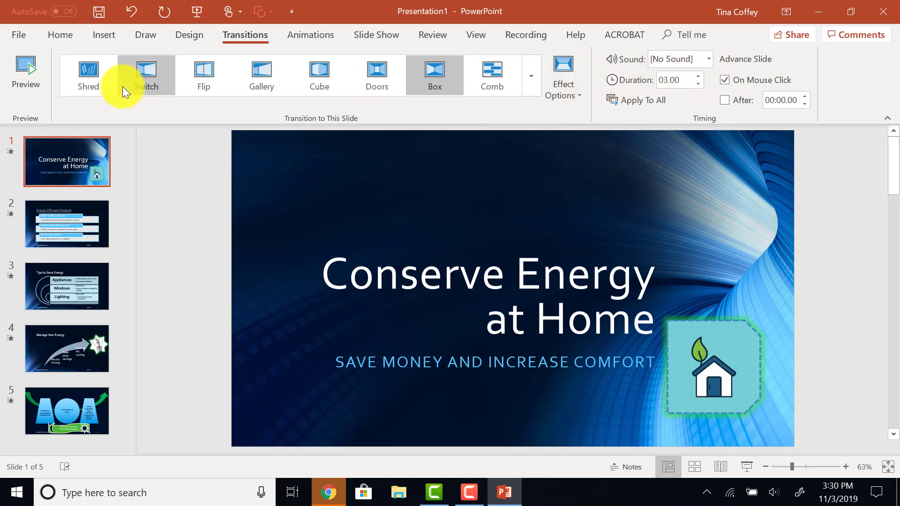
pyautogui.click(23, 71)
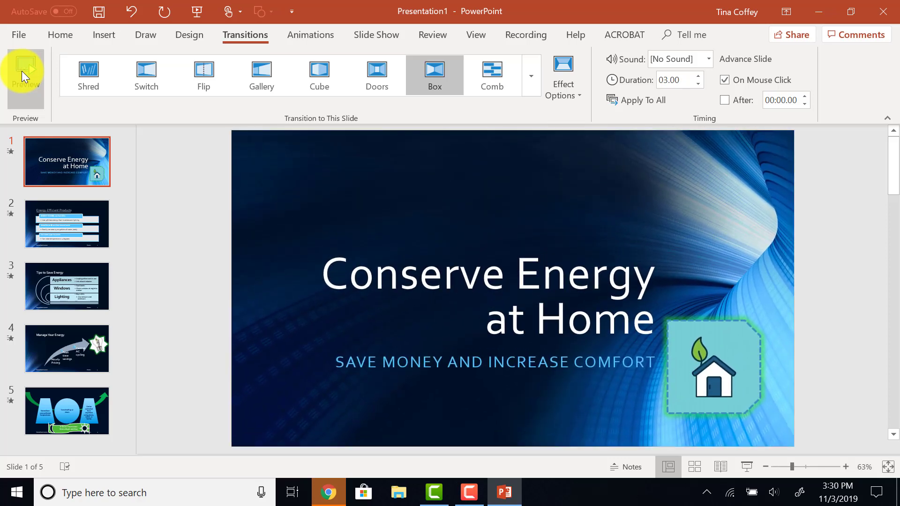
pyautogui.click(621, 102)
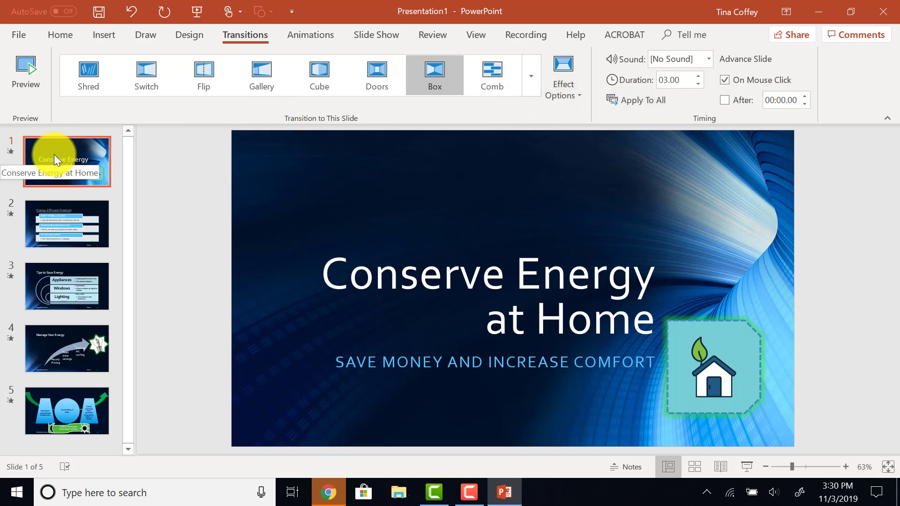
pyautogui.click(748, 469)
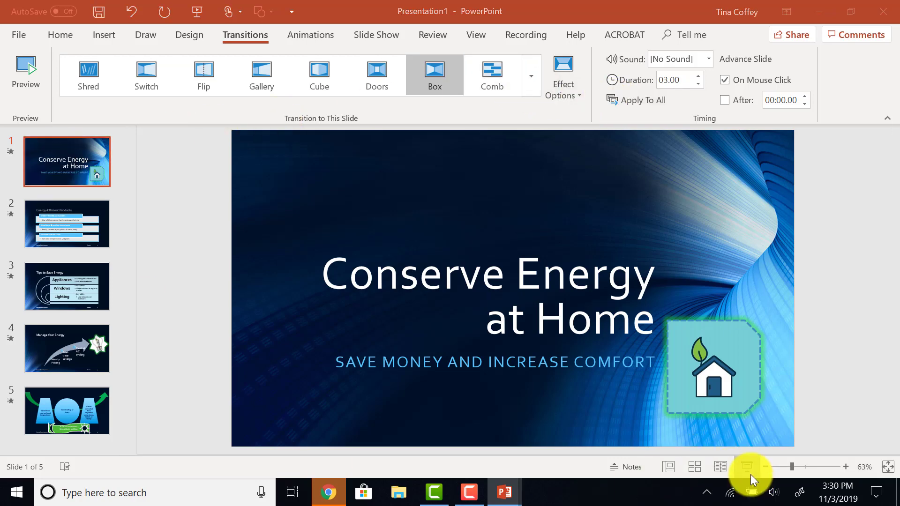